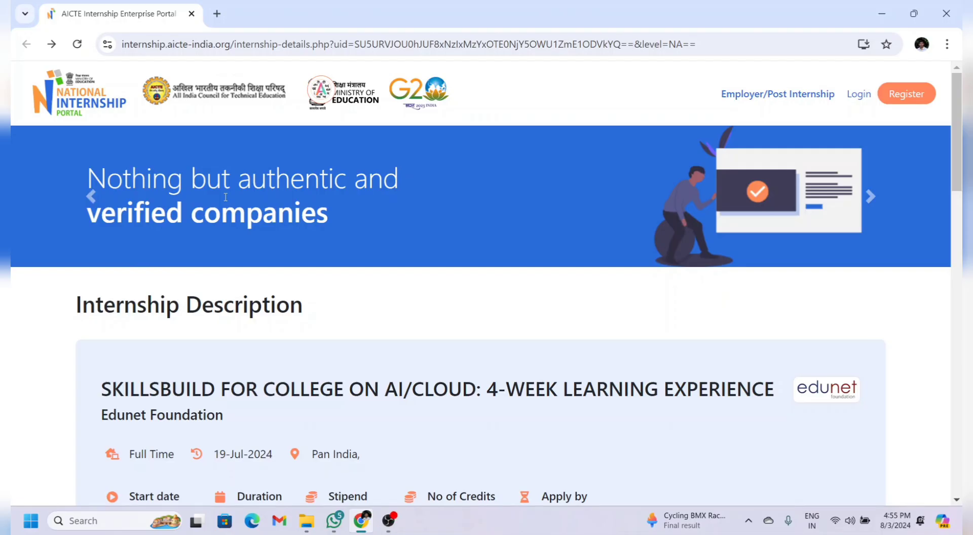
# Step: Highlight the SkillsBuild internship title, organisation and the 31-Aug-2024 application deadline
pyautogui.scroll(-3, 296, 257)
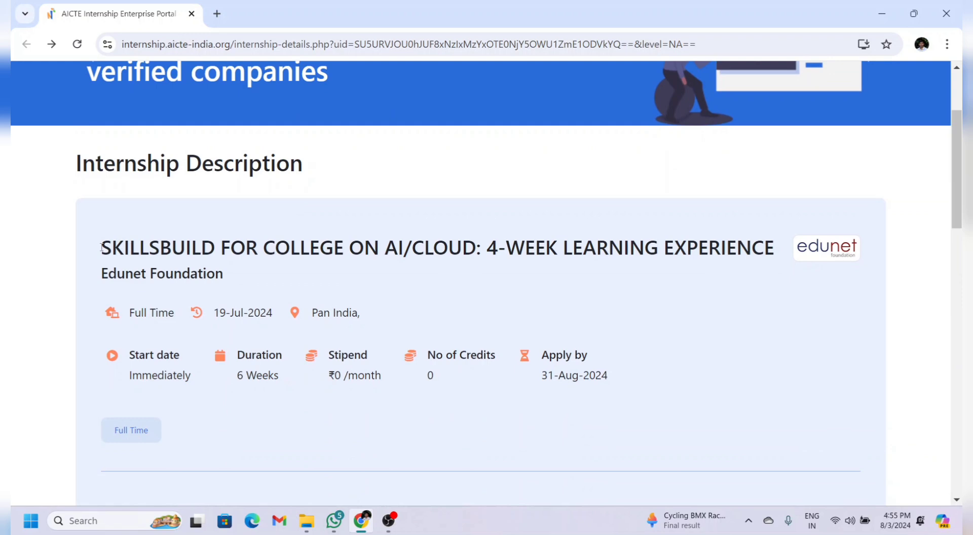
pyautogui.moveTo(102, 248); pyautogui.dragTo(279, 276)
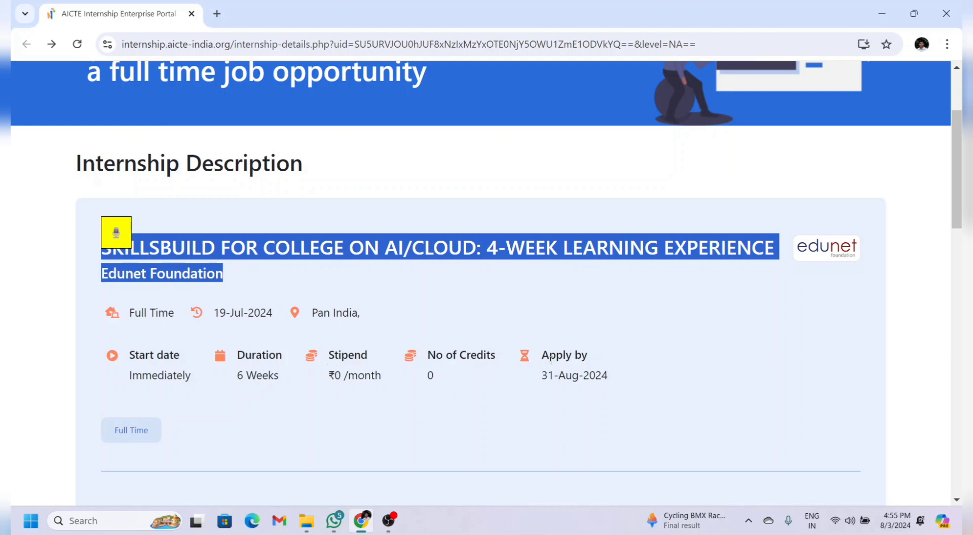
pyautogui.moveTo(541, 376); pyautogui.dragTo(624, 381)
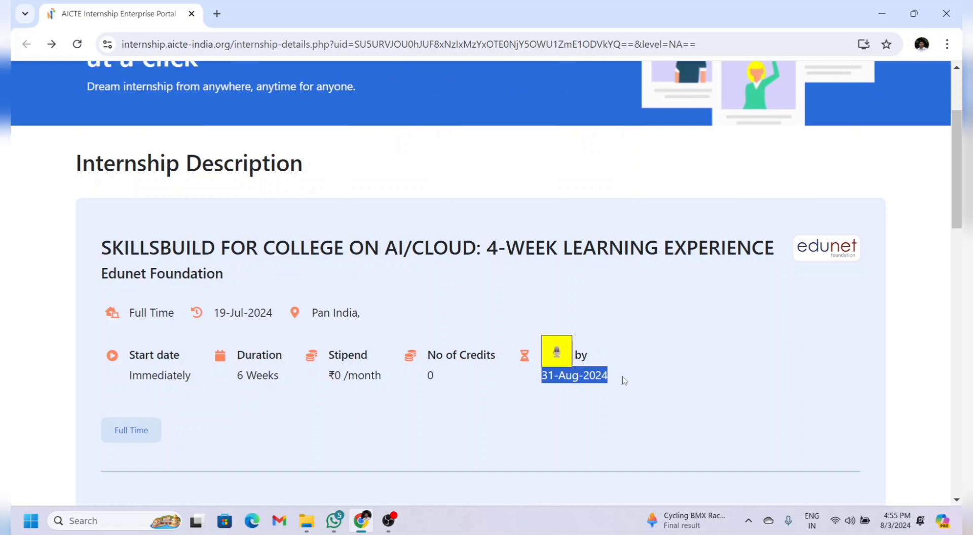
# Step: Highlight the About the program, Perks, eligibility and Terms of Engagement text down to Apply Now
pyautogui.scroll(-3, 638, 331)
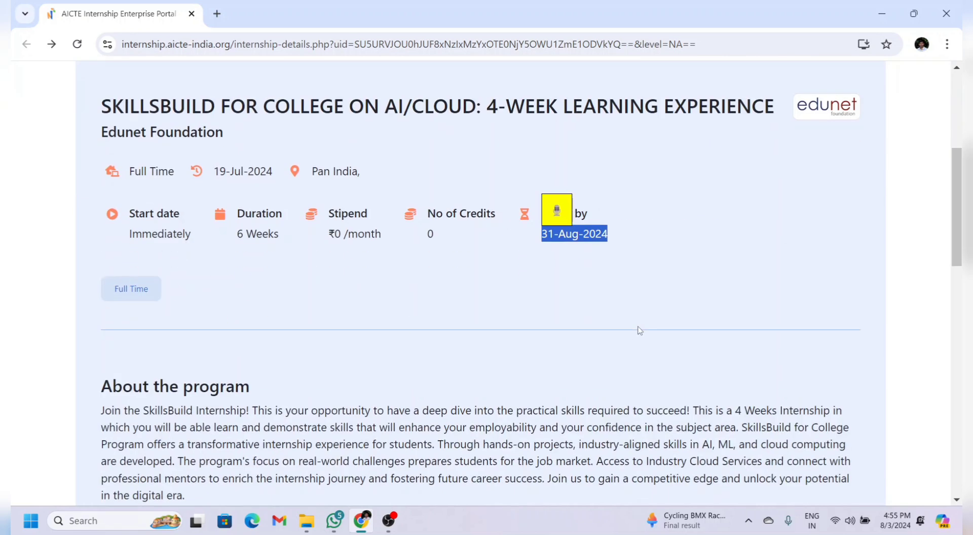
pyautogui.scroll(-4, 639, 331)
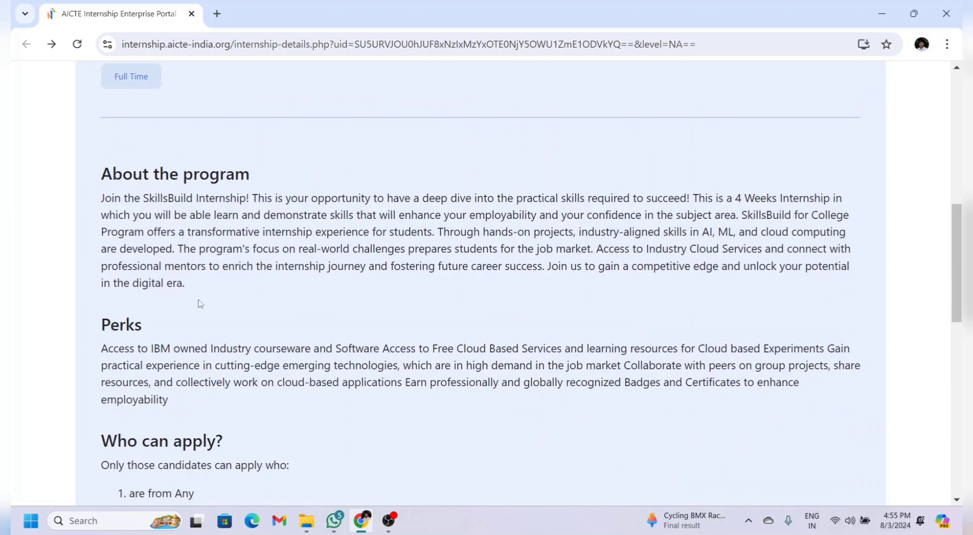
pyautogui.moveTo(102, 195); pyautogui.dragTo(382, 405)
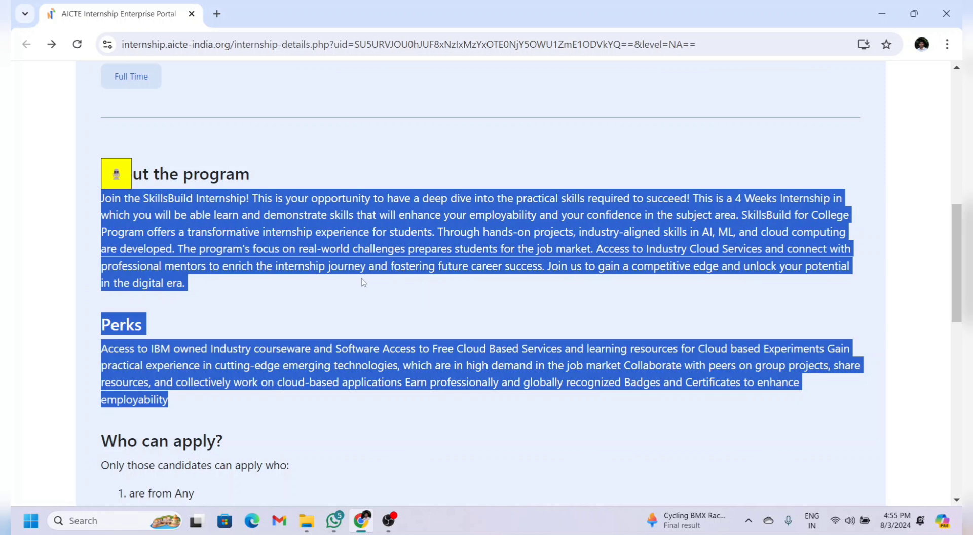
pyautogui.scroll(-7, 363, 282)
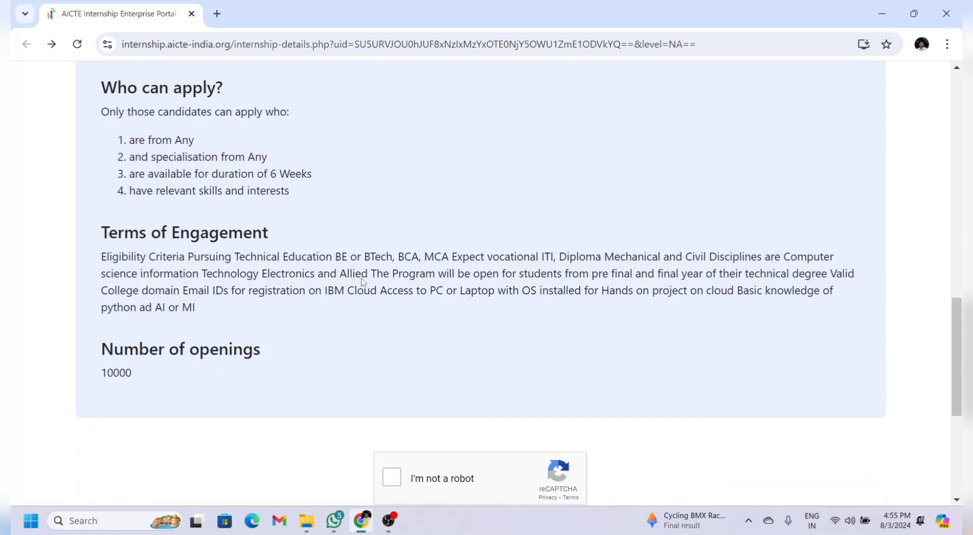
pyautogui.moveTo(101, 91); pyautogui.dragTo(263, 306)
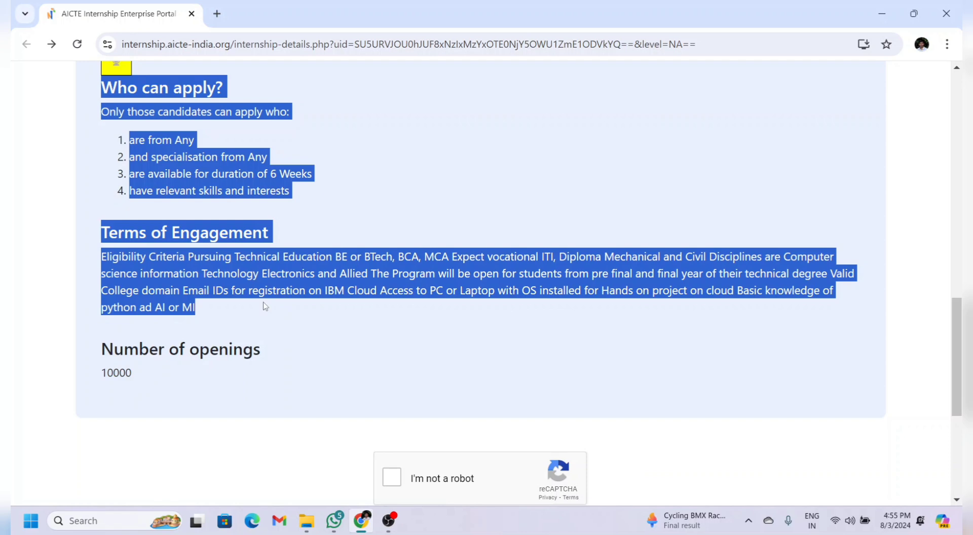
pyautogui.scroll(-4, 264, 306)
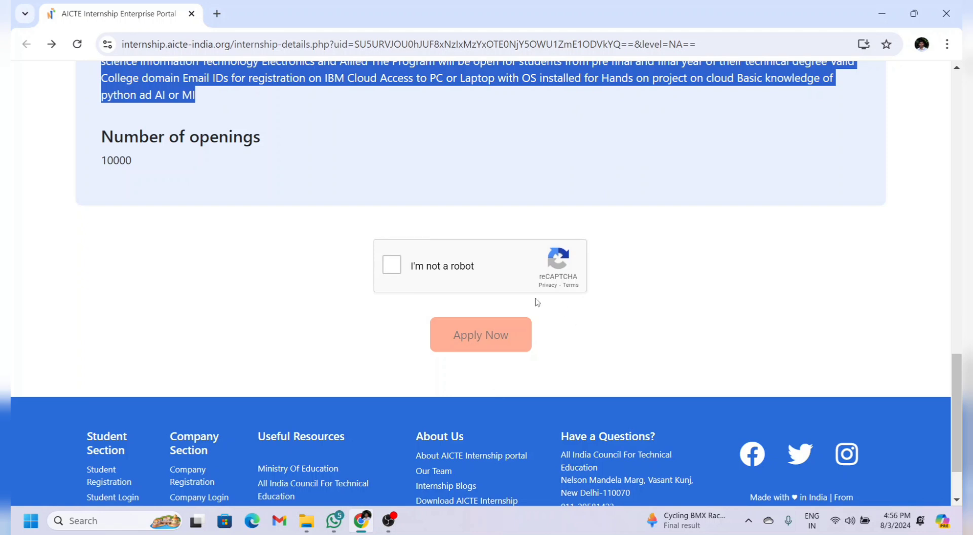
# Step: Pass the reCAPTCHA, apply to the SkillsBuild internship as a student, and choose Register Now
pyautogui.click(402, 261)
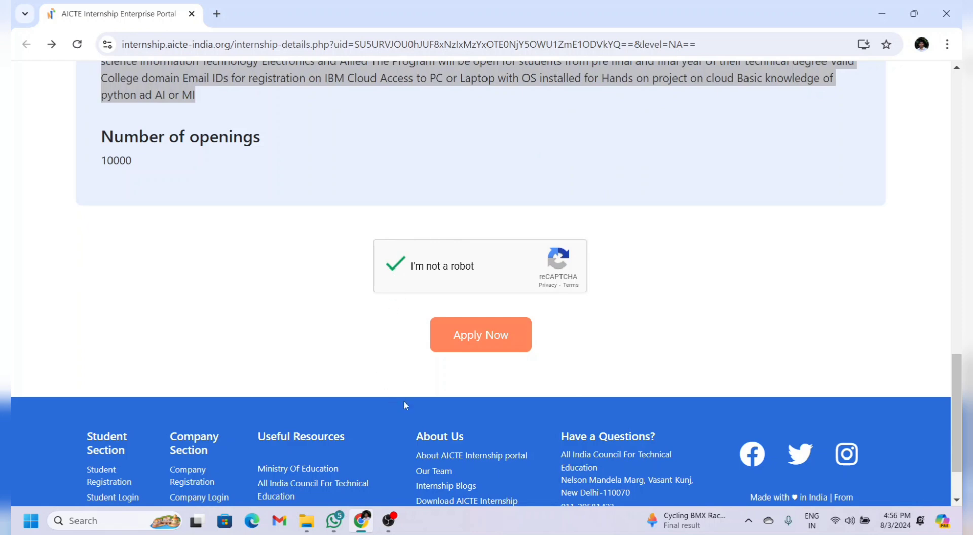
pyautogui.click(501, 347)
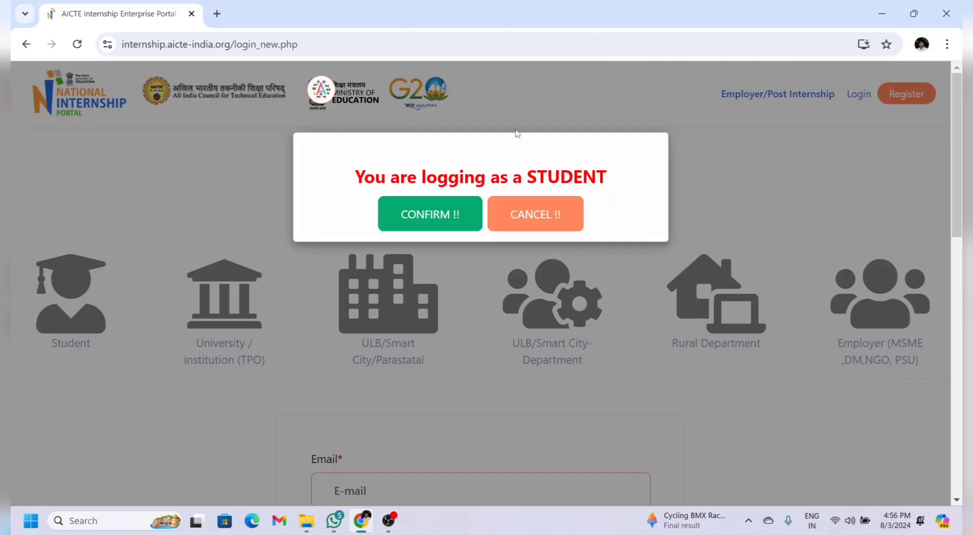
pyautogui.click(447, 220)
pyautogui.scroll(-5, 442, 264)
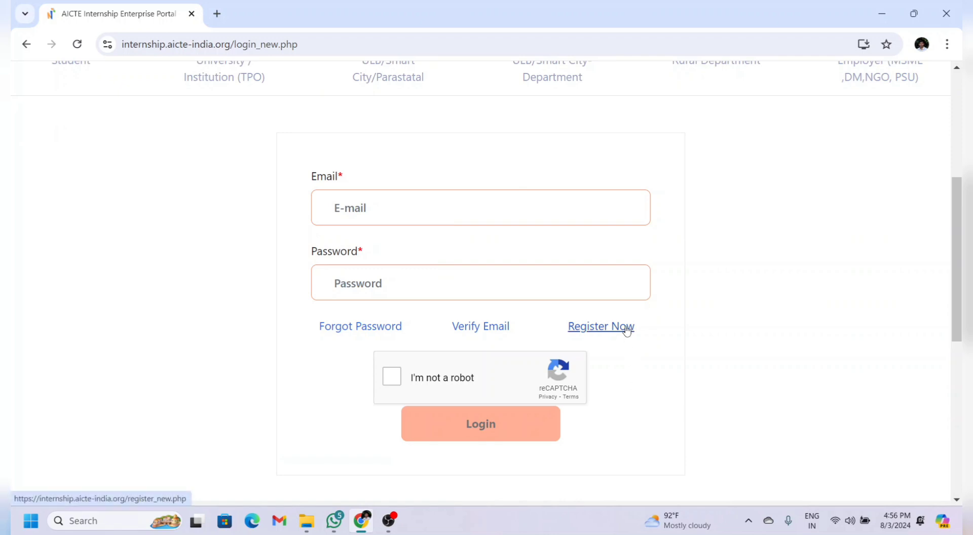
pyautogui.click(601, 327)
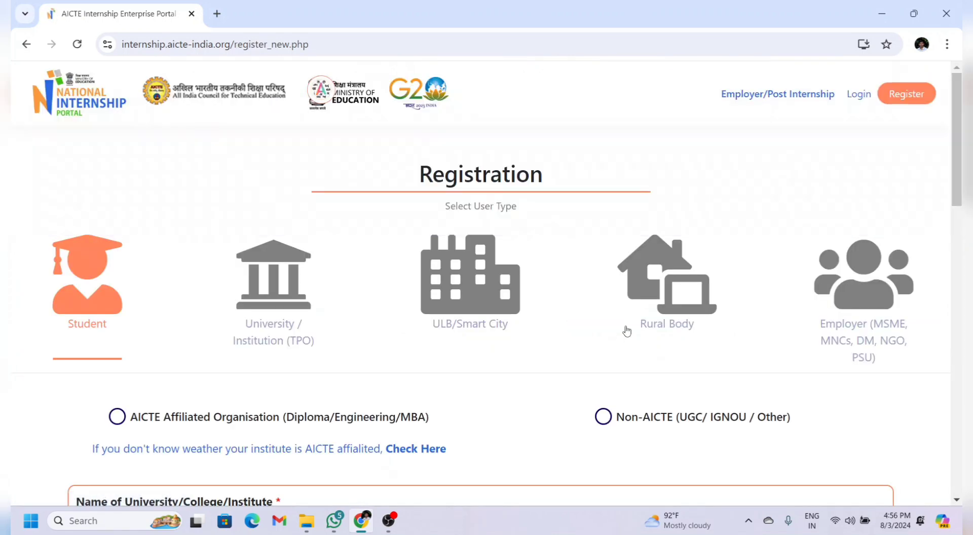
# Step: Choose AICTE Affiliated Organisation and select SIR C R REDDY COLLEGE OF ENGINEERING from a 'sir c r' search
pyautogui.scroll(-3, 627, 331)
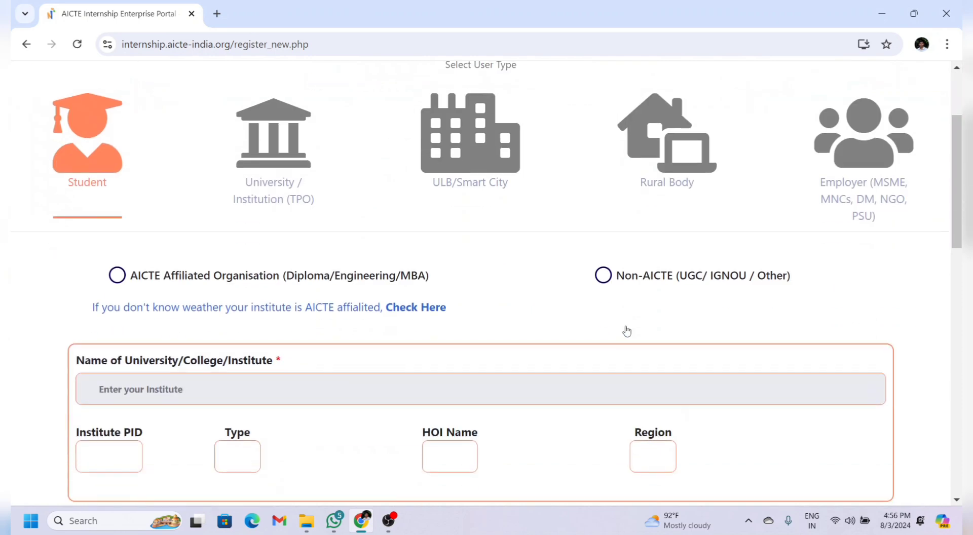
pyautogui.scroll(2, 644, 314)
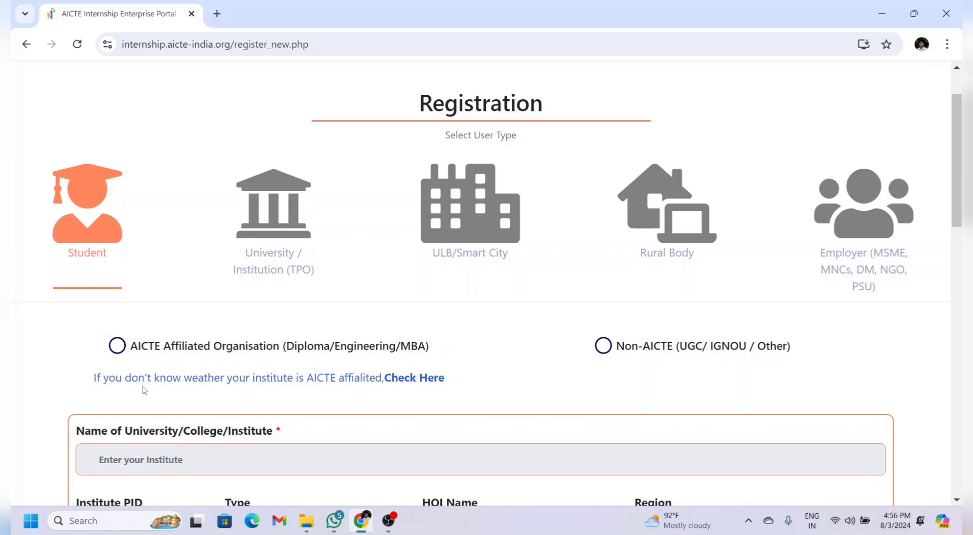
pyautogui.click(415, 339)
pyautogui.click(343, 178)
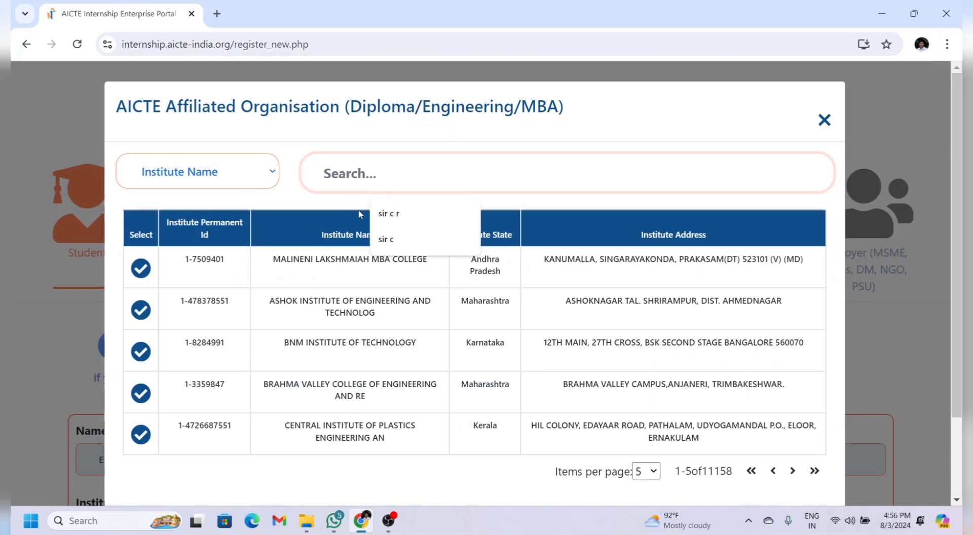
pyautogui.click(388, 221)
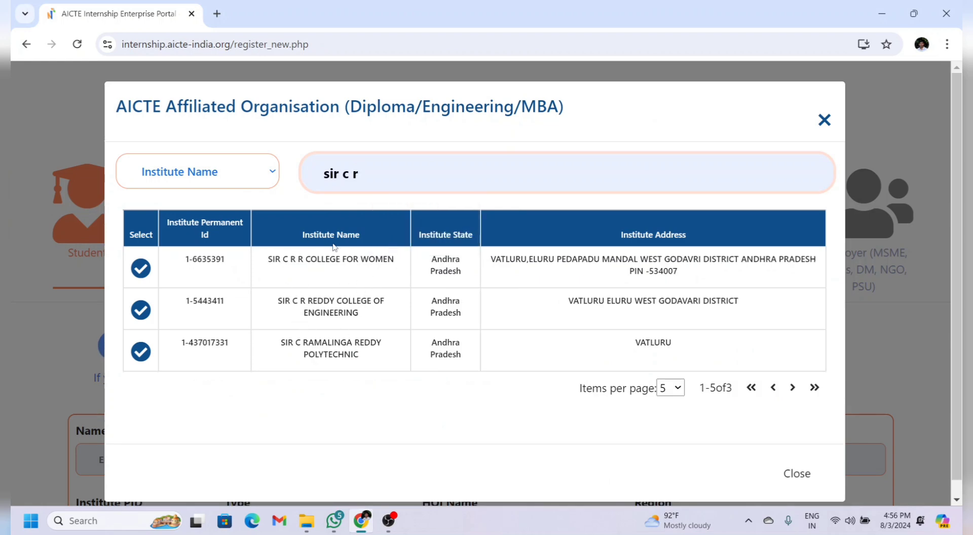
pyautogui.click(138, 312)
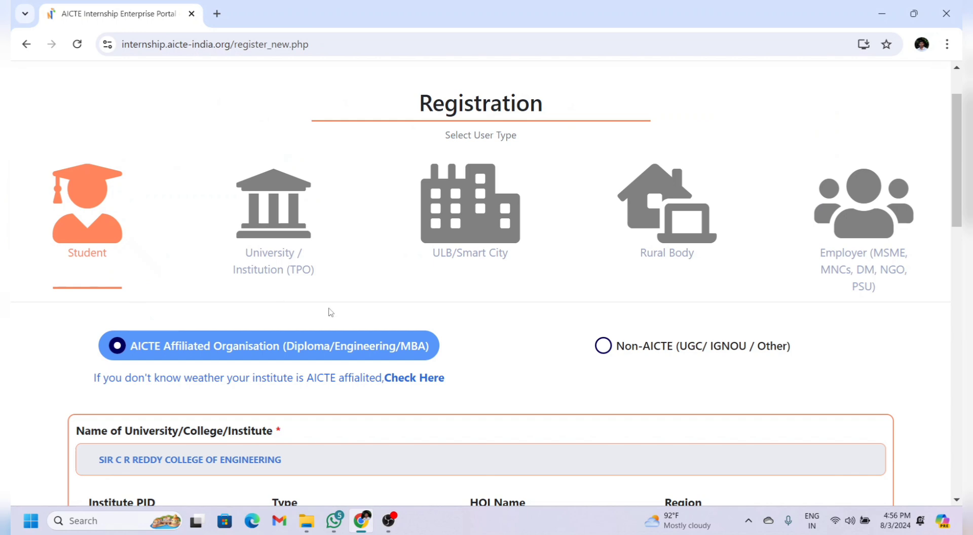
pyautogui.scroll(-1, 490, 317)
pyautogui.scroll(-1, 491, 314)
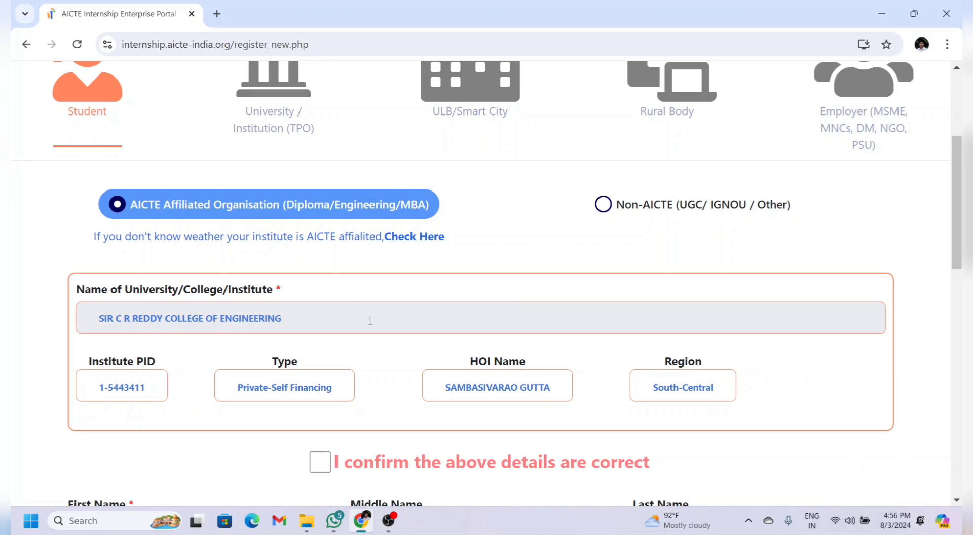
pyautogui.scroll(-5, 320, 408)
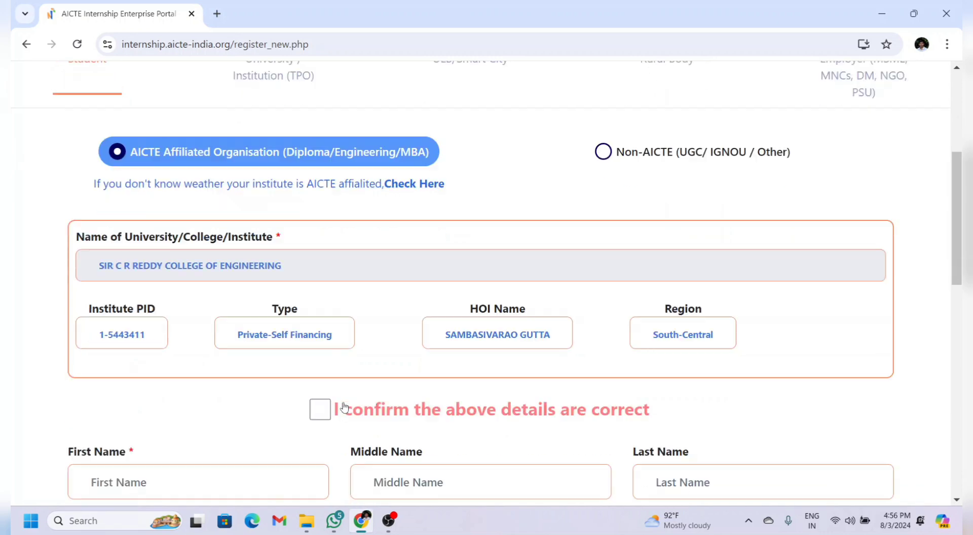
# Step: Confirm the institute, fill in the student's personal and course details with 98 percent, and register
pyautogui.click(319, 181)
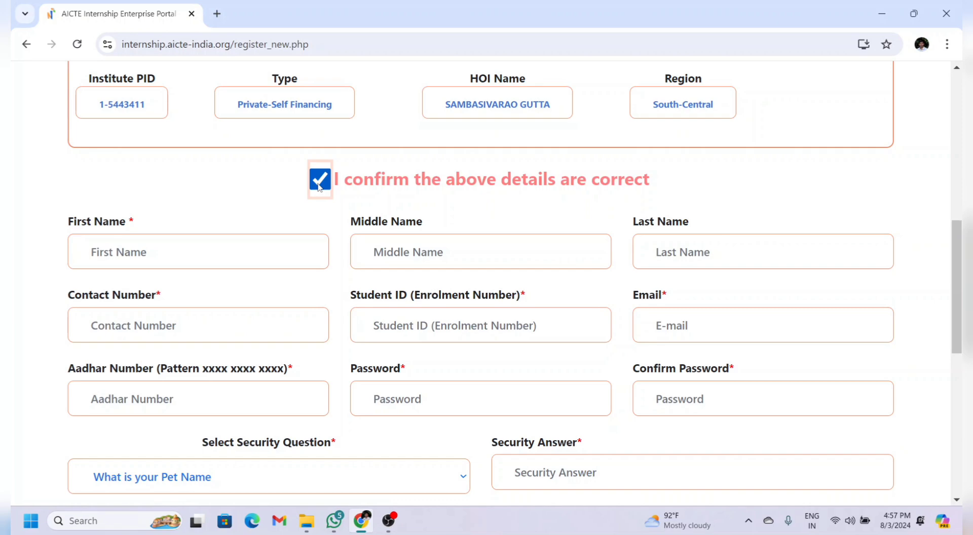
pyautogui.click(285, 252)
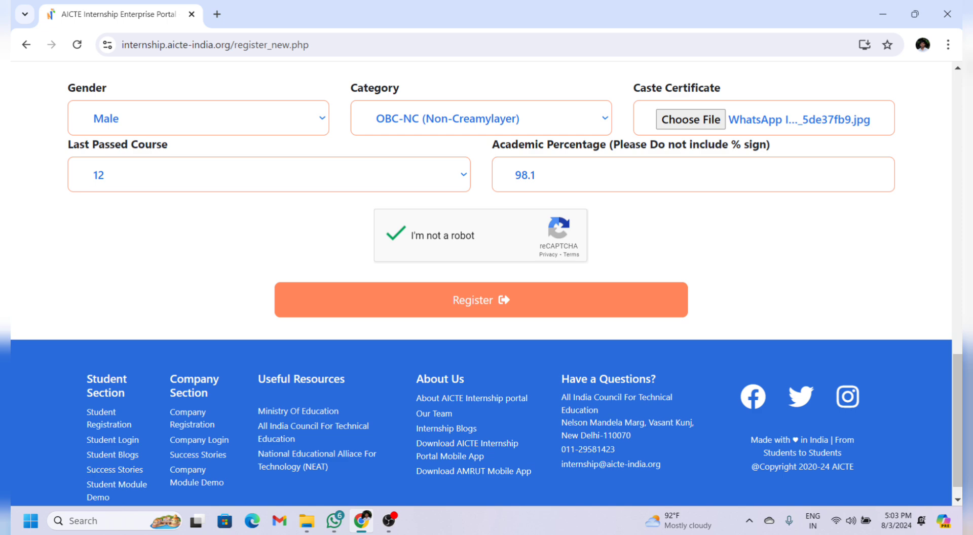
pyautogui.scroll(-1, 539, 157)
pyautogui.press('BackSpace')
pyautogui.press('BackSpace')
pyautogui.click(473, 289)
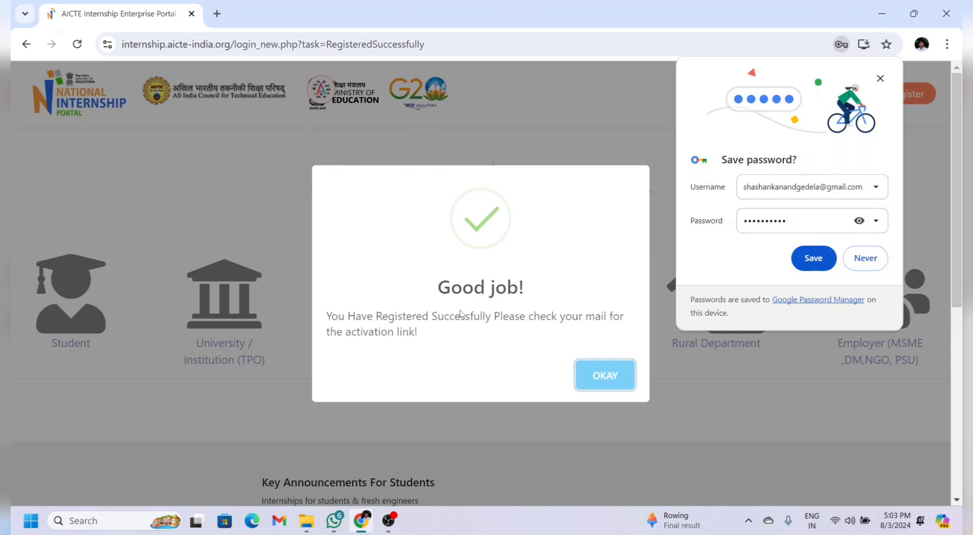
# Step: Answer the save-password prompt, follow the Account Activation Link from Gmail, and go to the portal Login page
pyautogui.click(814, 258)
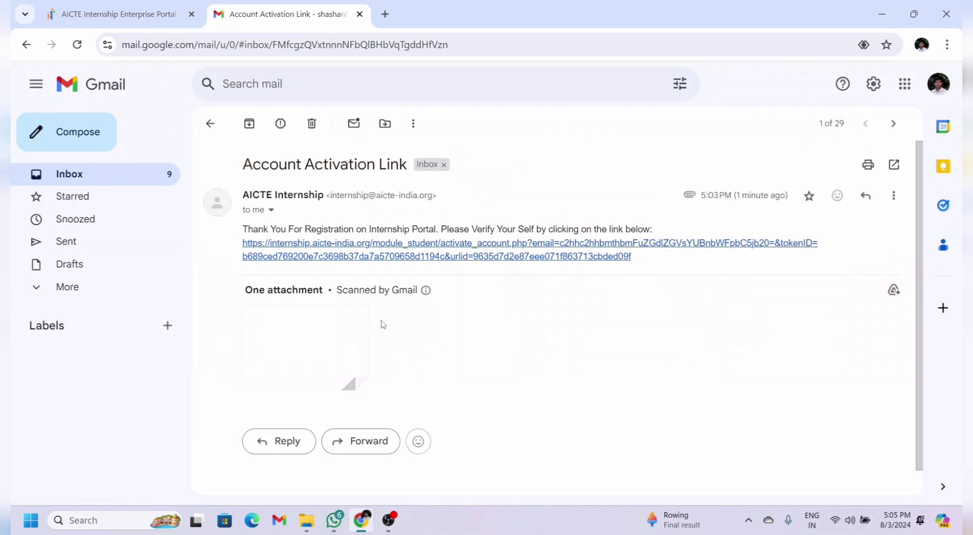
pyautogui.moveTo(354, 384)
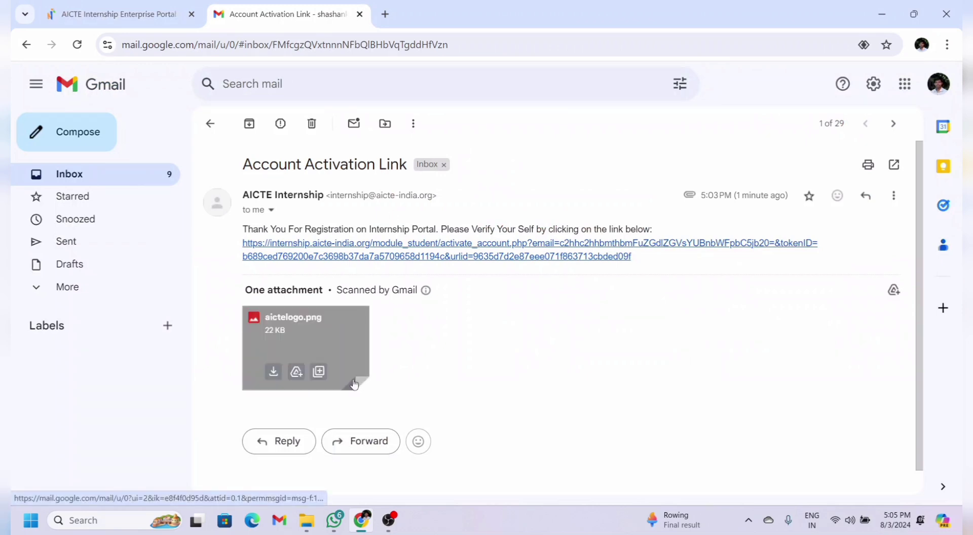
pyautogui.click(418, 249)
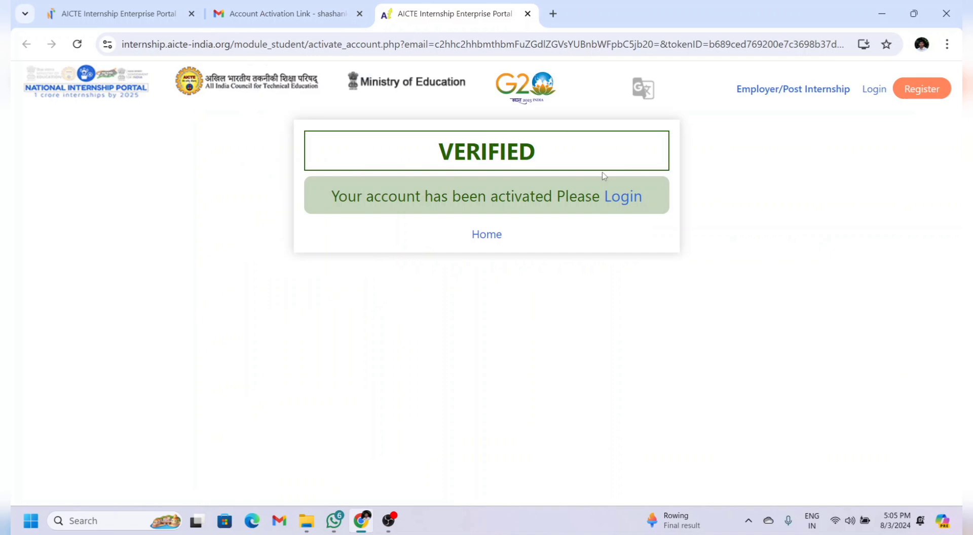
pyautogui.click(619, 195)
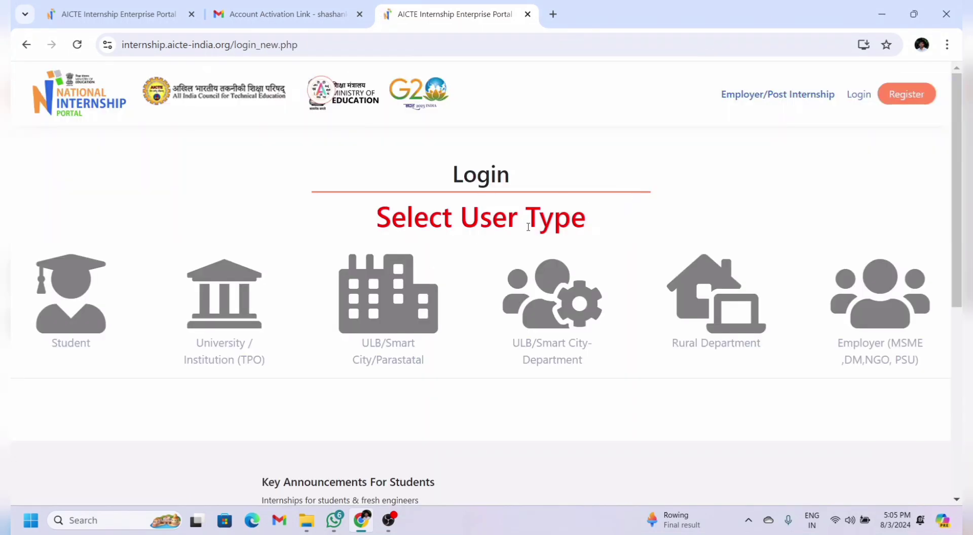
# Step: Log in as a student with the saved email, the account password and the reCAPTCHA check
pyautogui.click(68, 305)
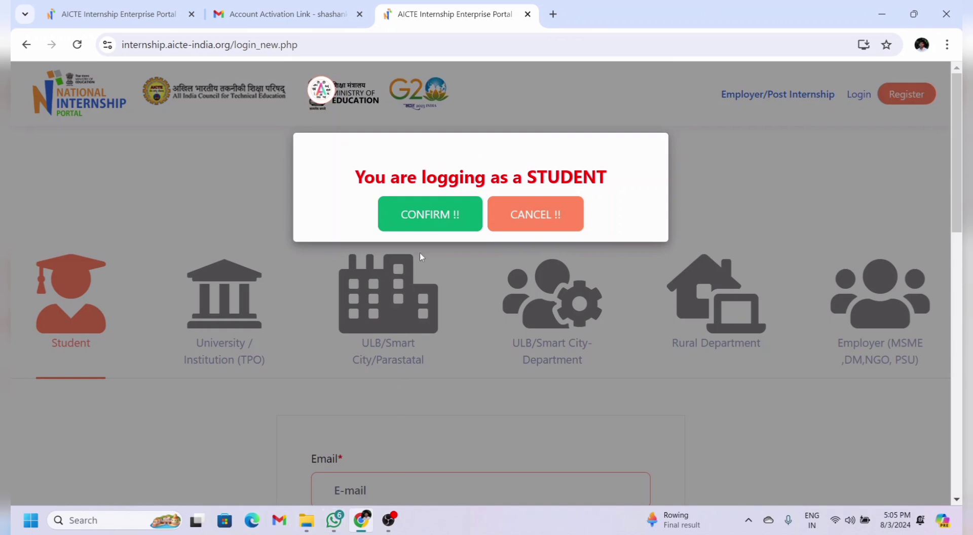
pyautogui.click(446, 216)
pyautogui.scroll(-7, 461, 343)
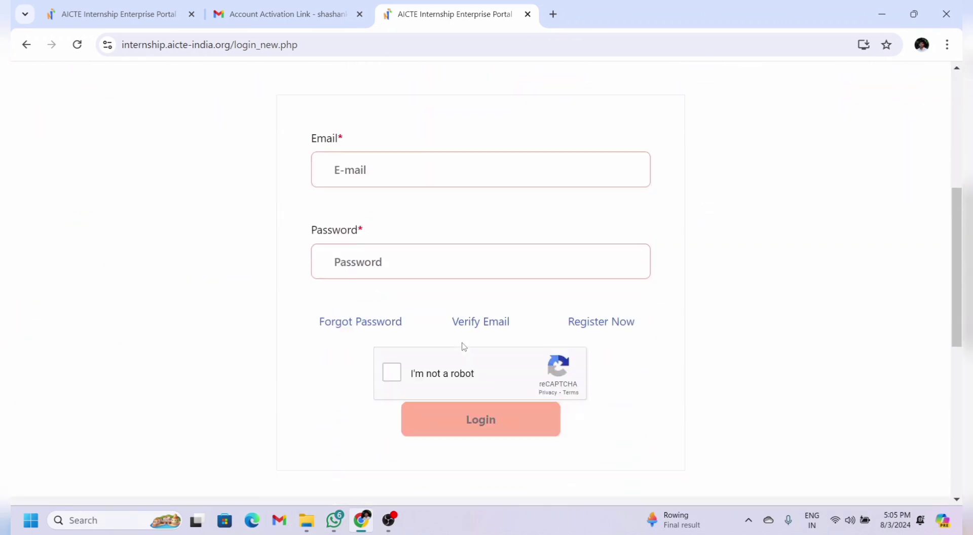
pyautogui.click(443, 145)
pyautogui.click(445, 172)
pyautogui.click(406, 221)
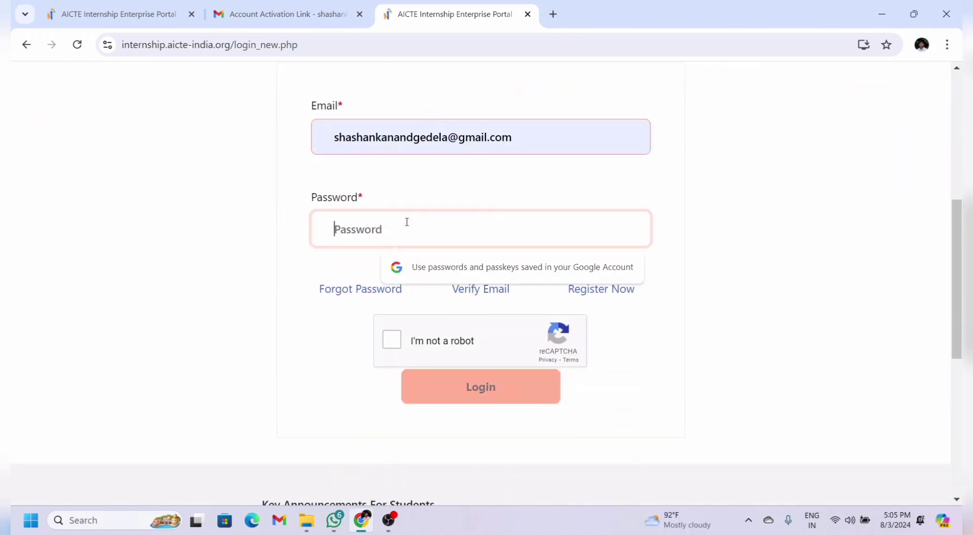
pyautogui.write('*****')
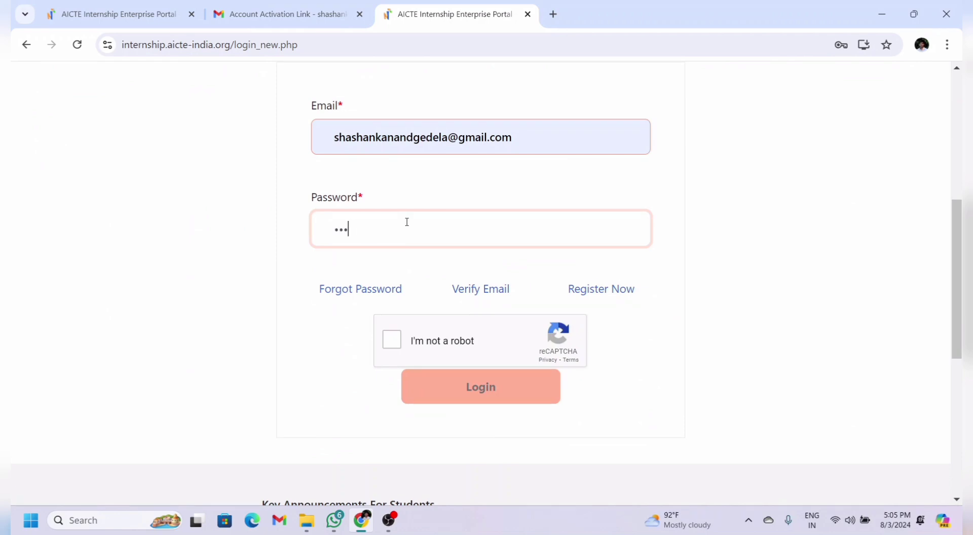
pyautogui.write('*****')
pyautogui.click(384, 344)
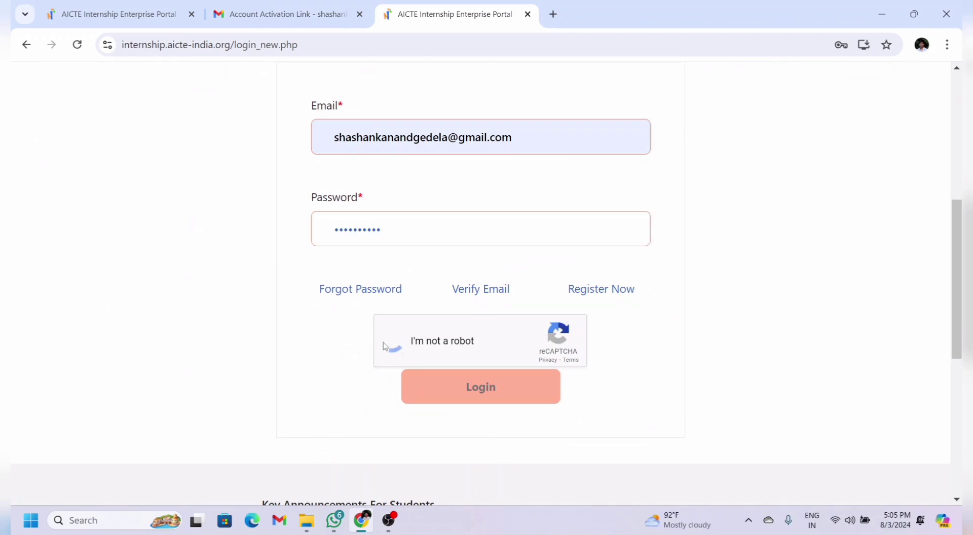
pyautogui.click(453, 402)
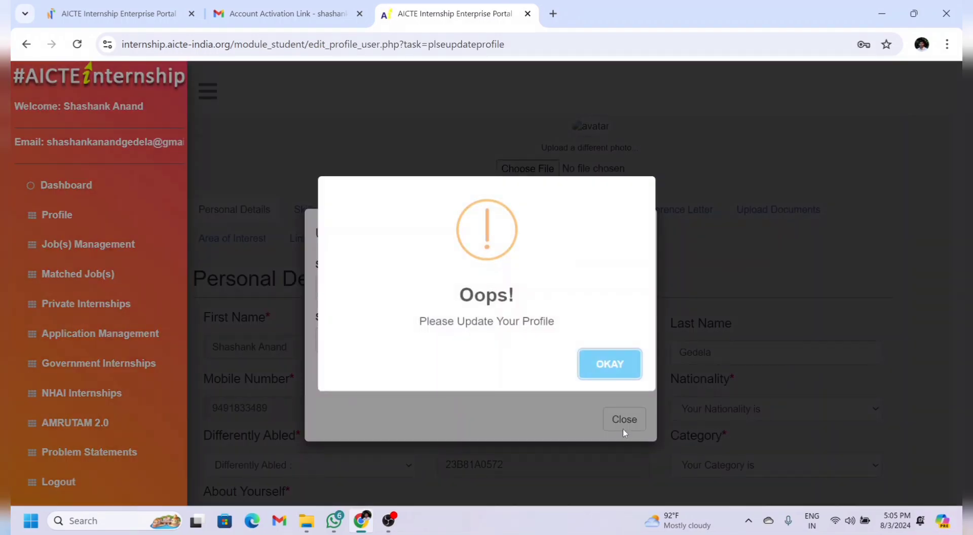
# Step: Set the institute location to Andhra Pradesh, Eluru and save it
pyautogui.click(591, 363)
pyautogui.click(522, 293)
pyautogui.press('Down')
pyautogui.press('Down')
pyautogui.press('Return')
pyautogui.click(411, 338)
pyautogui.scroll(-10, 383, 152)
pyautogui.click(383, 134)
pyautogui.click(481, 374)
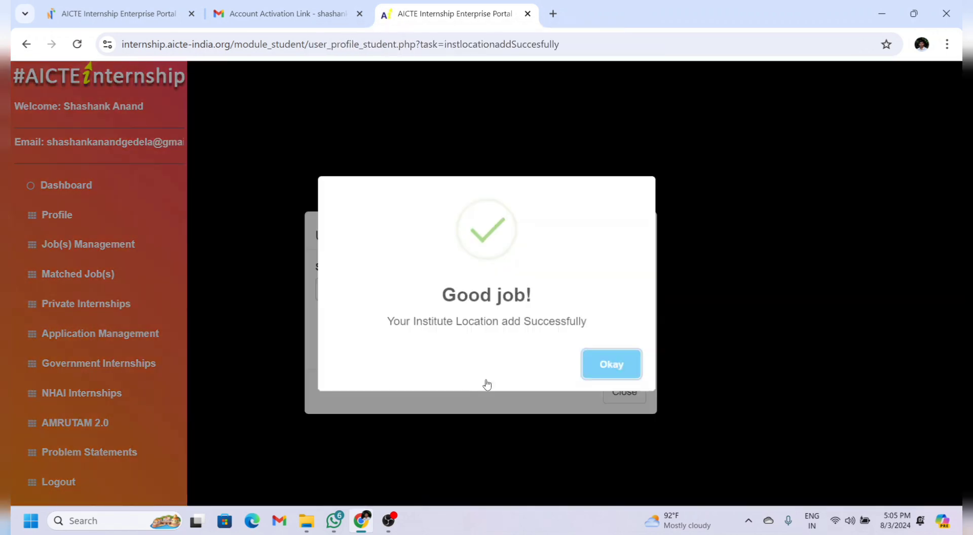
pyautogui.click(608, 363)
# Step: Add GitHub, Artificial Intelligence, Software Engineer and Software development as skills
pyautogui.click(509, 289)
pyautogui.click(504, 328)
pyautogui.write('arti')
pyautogui.press('Return')
pyautogui.click(552, 291)
pyautogui.click(597, 343)
pyautogui.click(615, 289)
pyautogui.moveTo(644, 331); pyautogui.dragTo(649, 405)
pyautogui.click(376, 408)
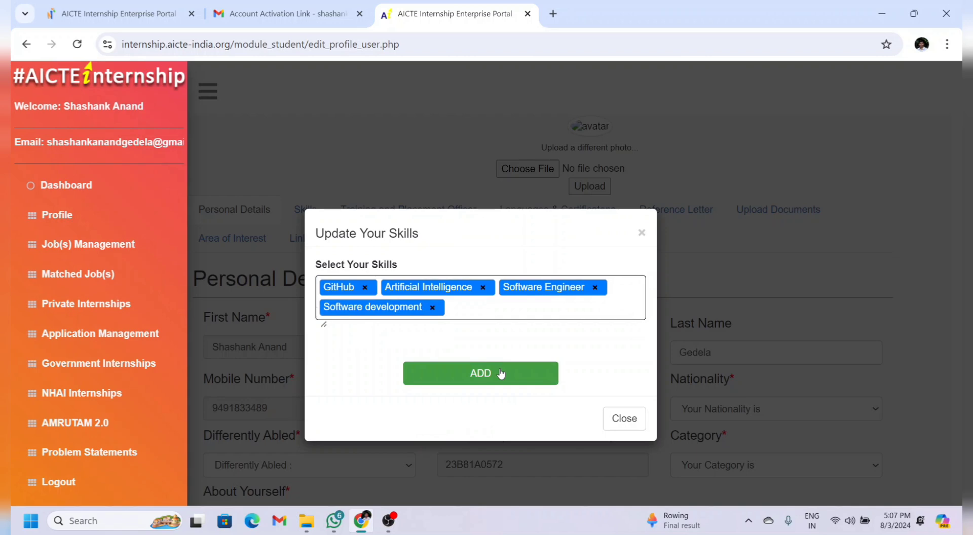
pyautogui.click(501, 374)
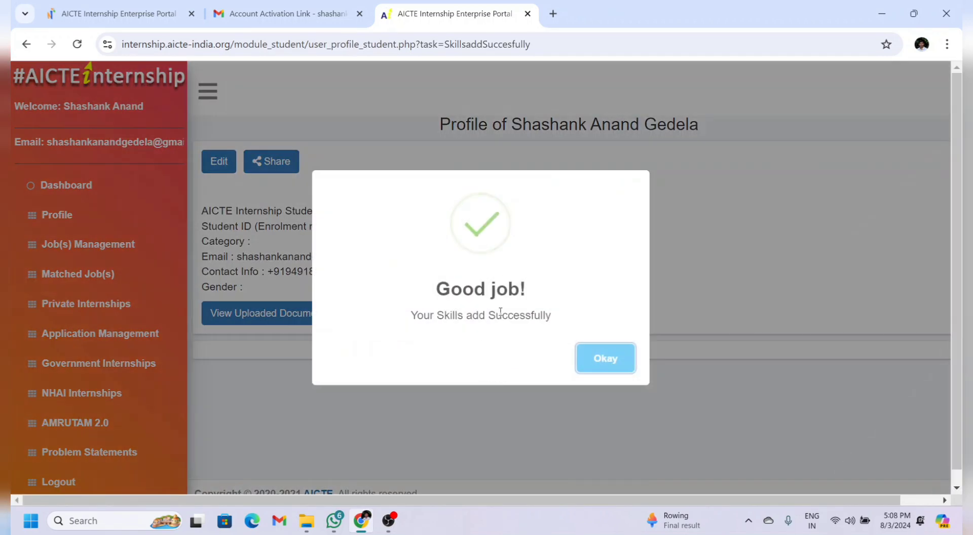
pyautogui.click(595, 370)
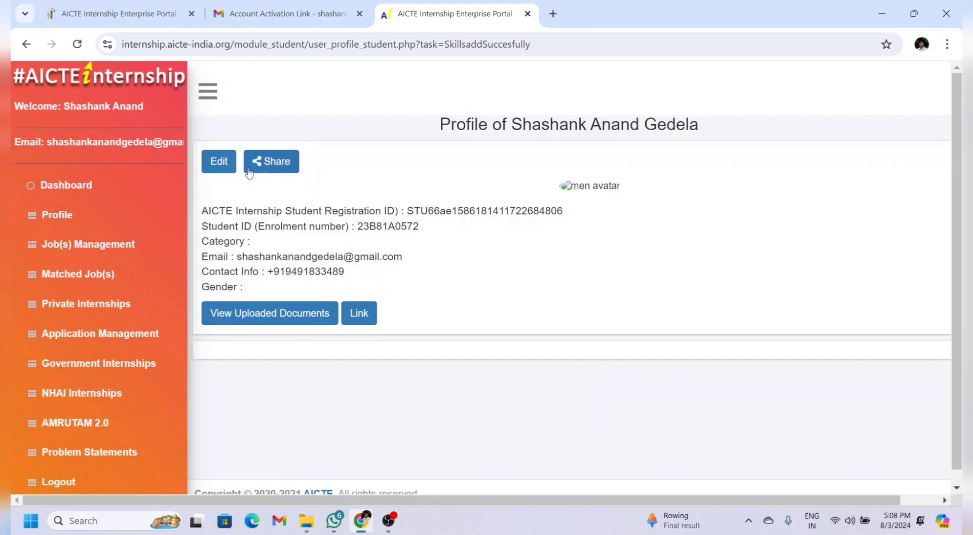
# Step: Open the profile for editing and review the OBC category and Class 10th/12th details
pyautogui.click(219, 168)
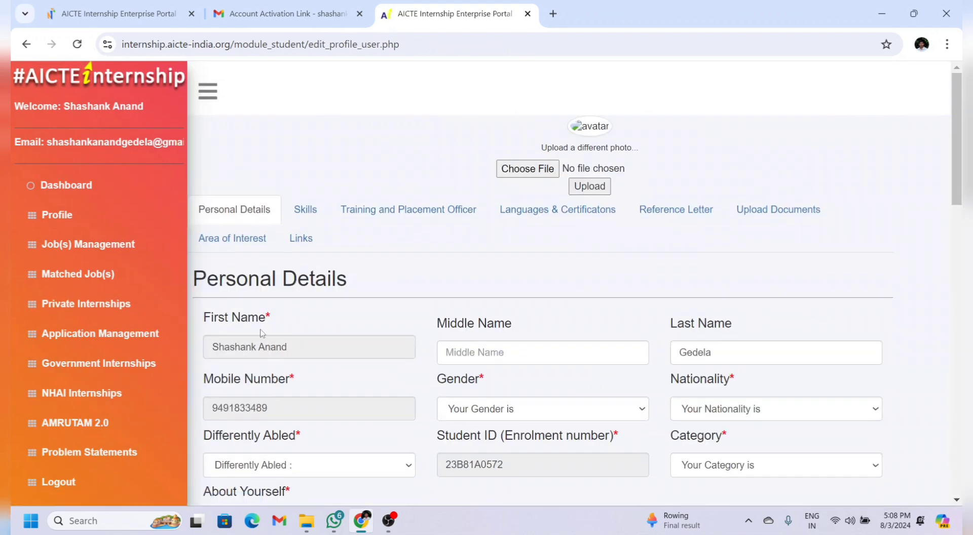
pyautogui.scroll(-15, 330, 309)
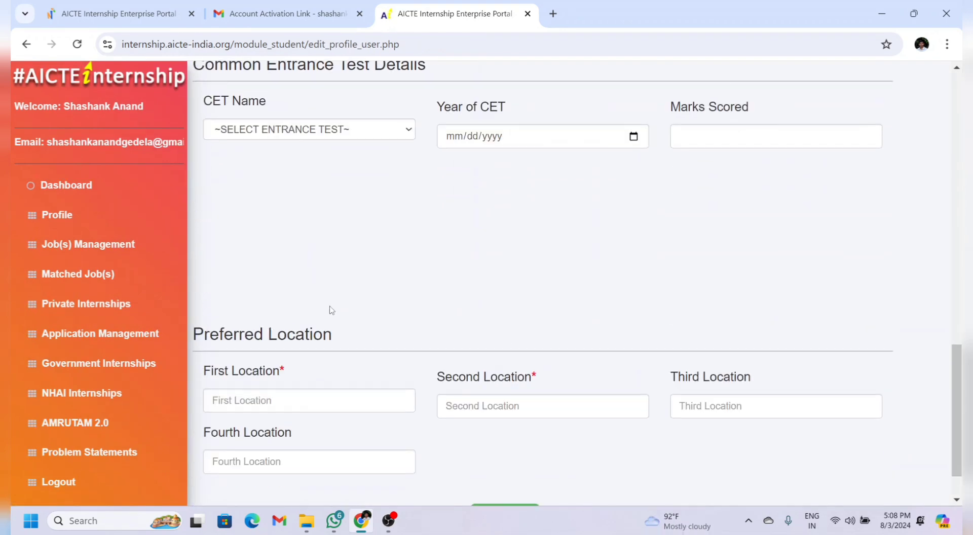
pyautogui.scroll(-1, 331, 310)
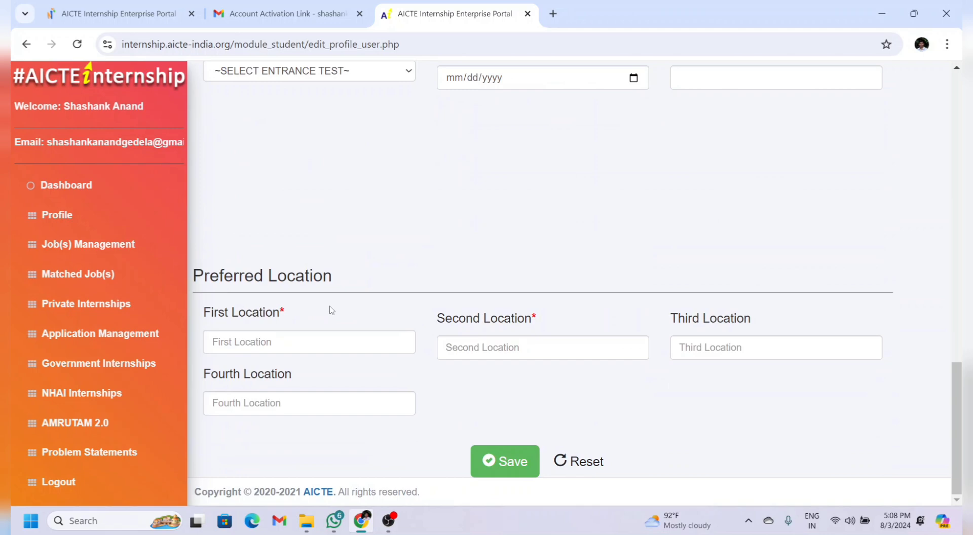
pyautogui.scroll(8, 331, 311)
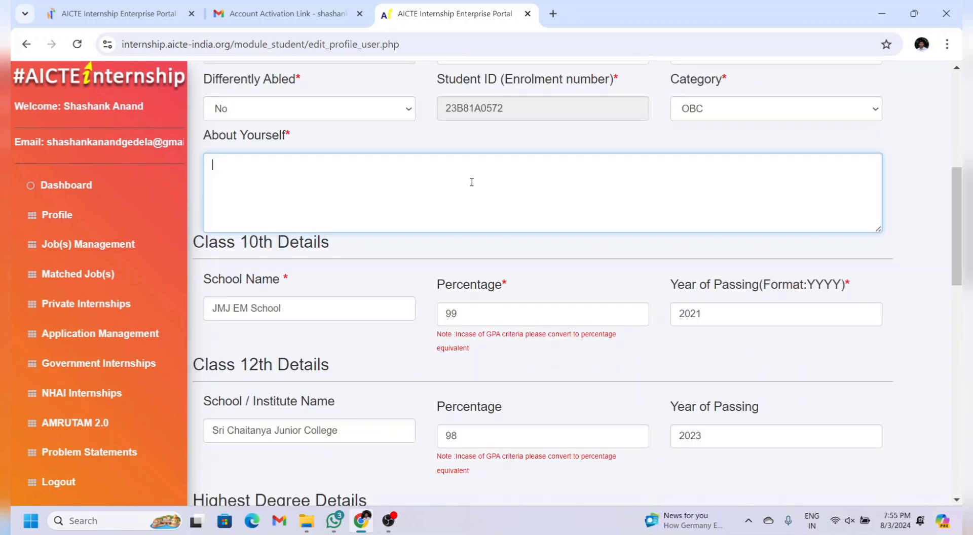
# Step: Enter 'Tell about yourself here friends' in About Yourself
pyautogui.write('Tell about yourself here f')
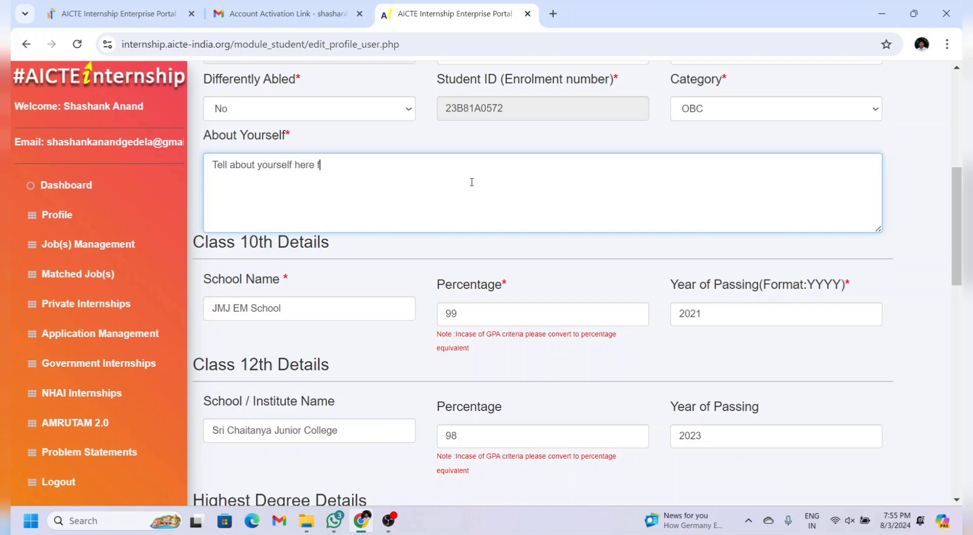
pyautogui.write('riends')
pyautogui.press('BackSpace')
pyautogui.press('BackSpace')
pyautogui.write('ds')
# Step: Set the B.Tech. graduation Course Completion Status to Ongoing and check the 86 percent score
pyautogui.scroll(-1, 558, 286)
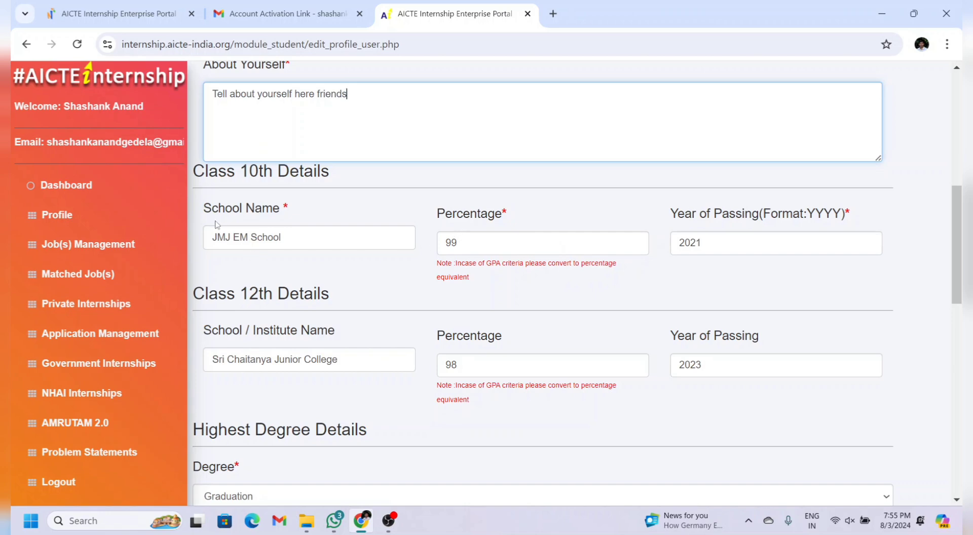
pyautogui.scroll(-5, 540, 500)
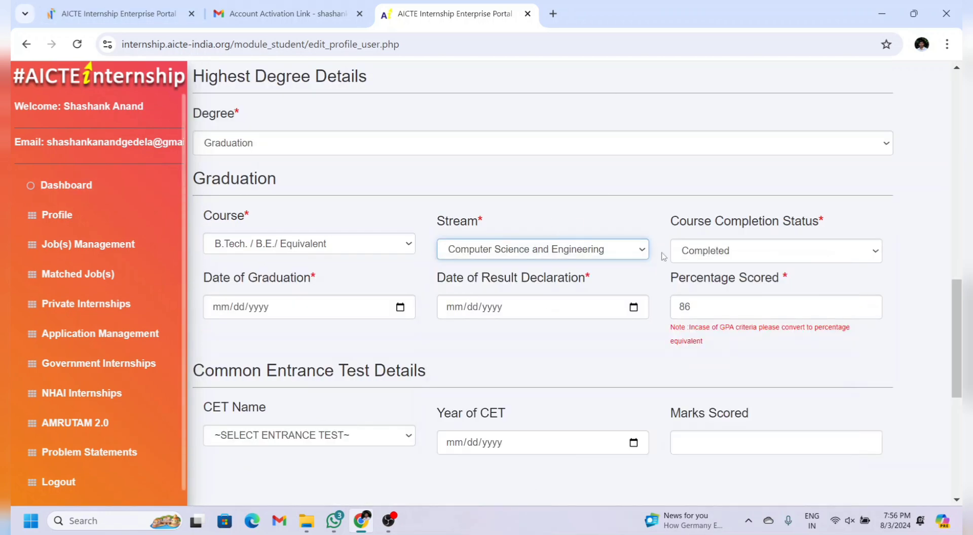
pyautogui.click(714, 250)
pyautogui.click(706, 293)
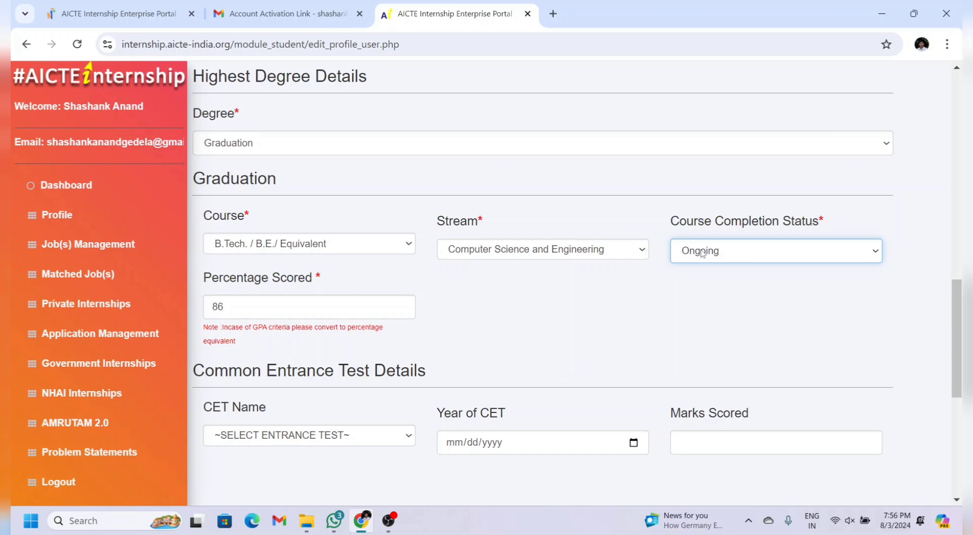
pyautogui.click(391, 308)
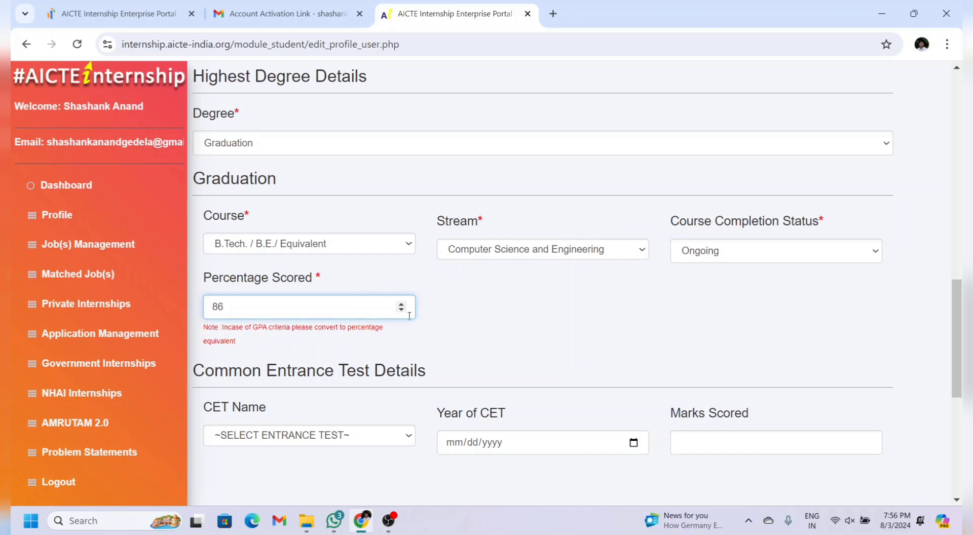
pyautogui.scroll(-3, 570, 320)
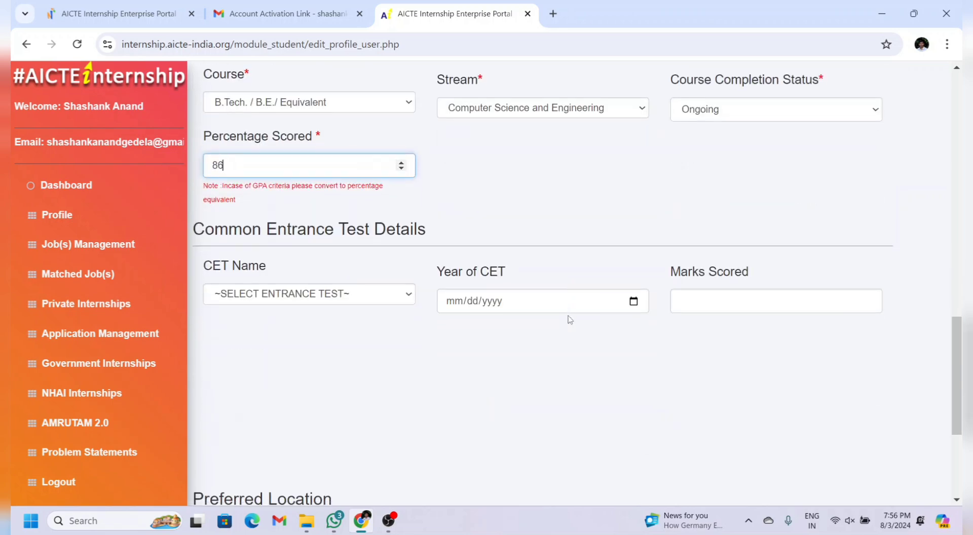
# Step: Review preferred locations Ellore, Dendularu, Hyderabad and visakhapatnam, then save the profile
pyautogui.scroll(-5, 570, 320)
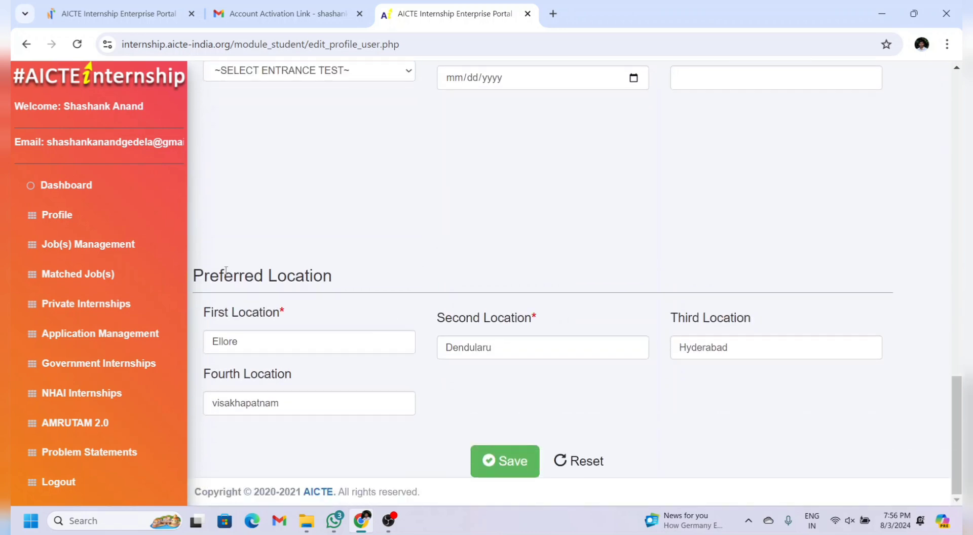
pyautogui.moveTo(193, 272); pyautogui.dragTo(481, 402)
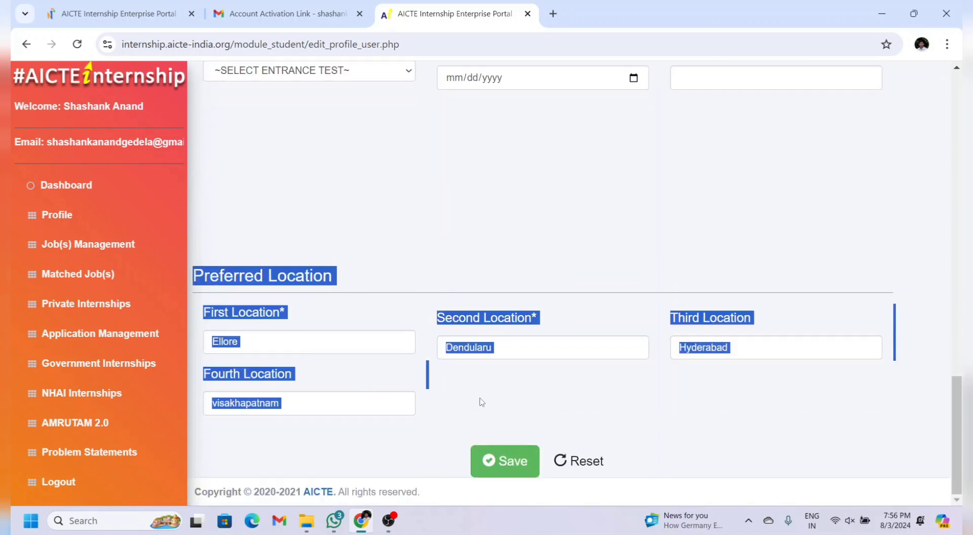
pyautogui.click(384, 343)
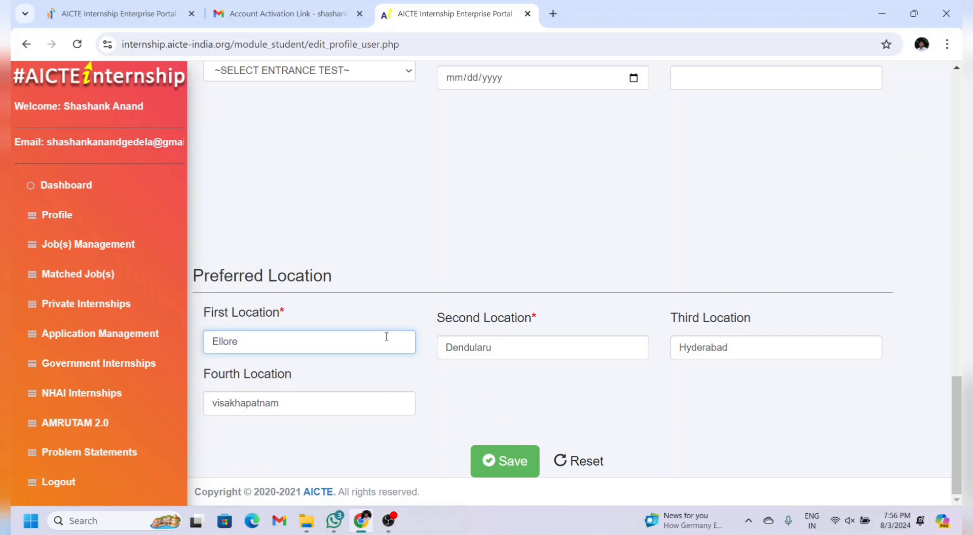
pyautogui.click(528, 339)
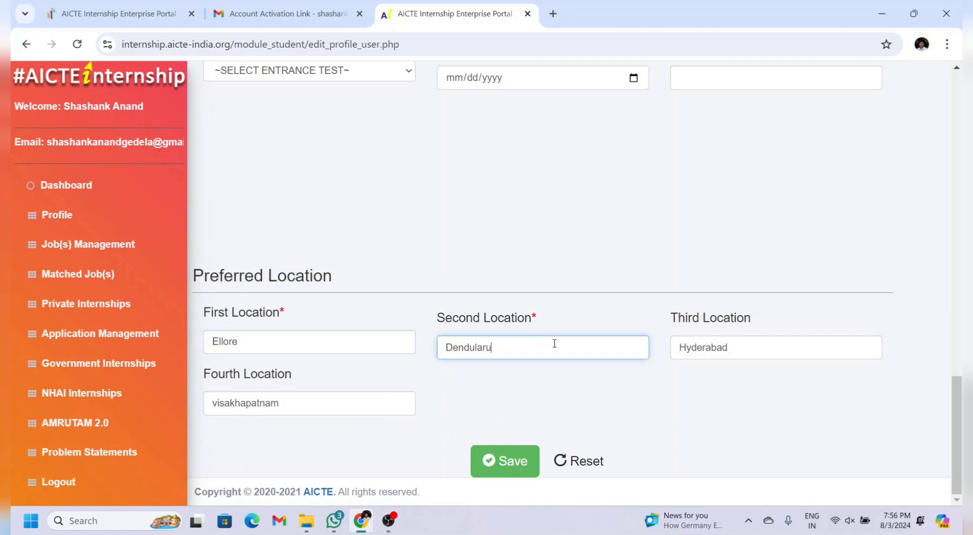
pyautogui.click(755, 345)
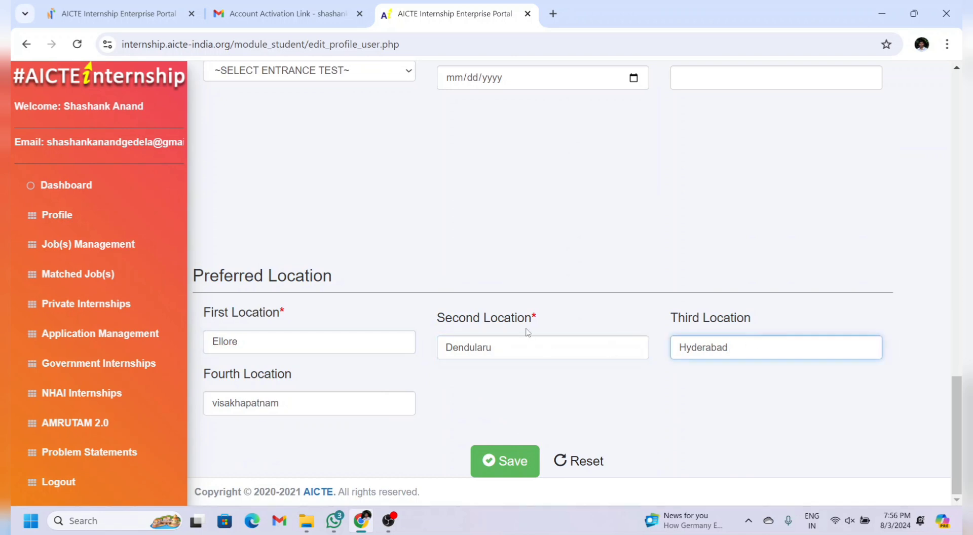
pyautogui.click(518, 463)
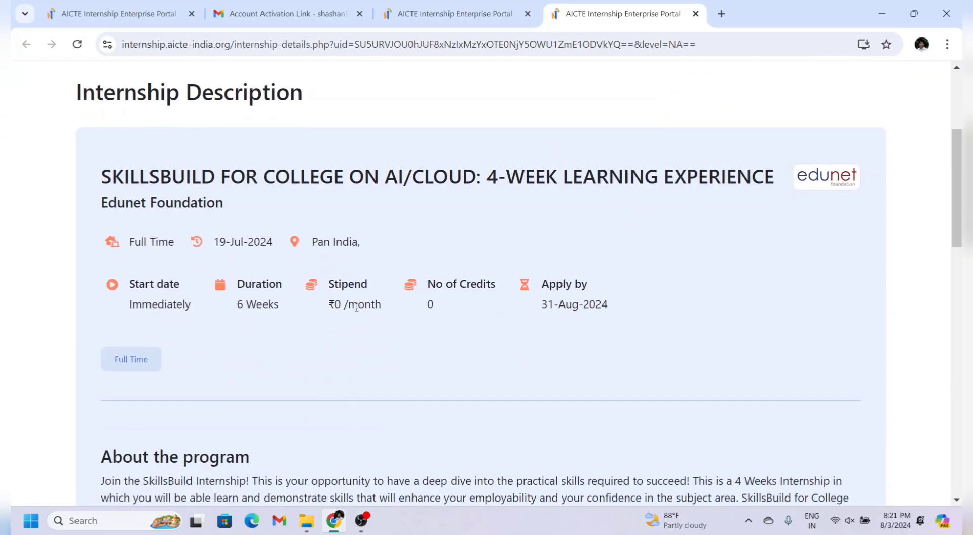
# Step: Pass the reCAPTCHA, apply to the AI/Cloud internship, and highlight the success message
pyautogui.scroll(-13, 355, 307)
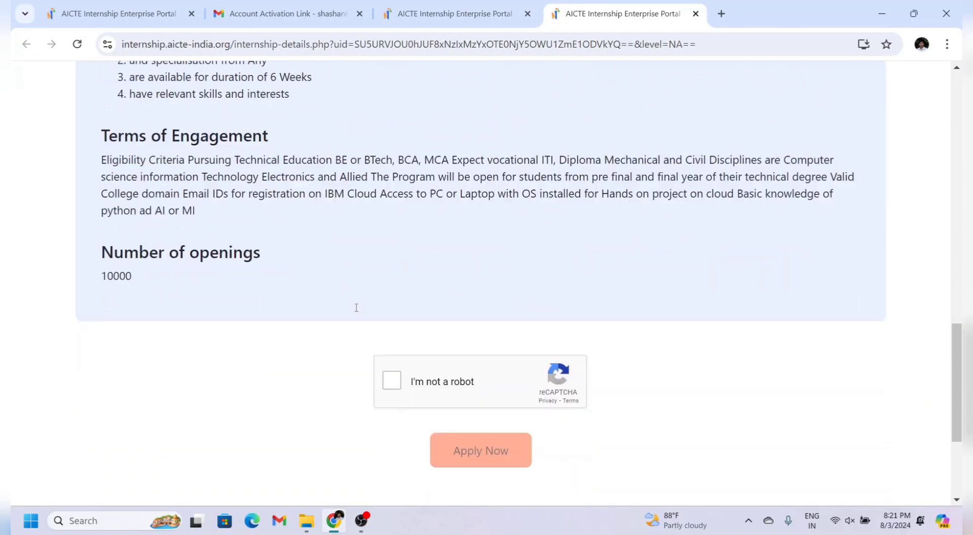
pyautogui.scroll(-2, 357, 308)
pyautogui.click(392, 335)
pyautogui.click(485, 404)
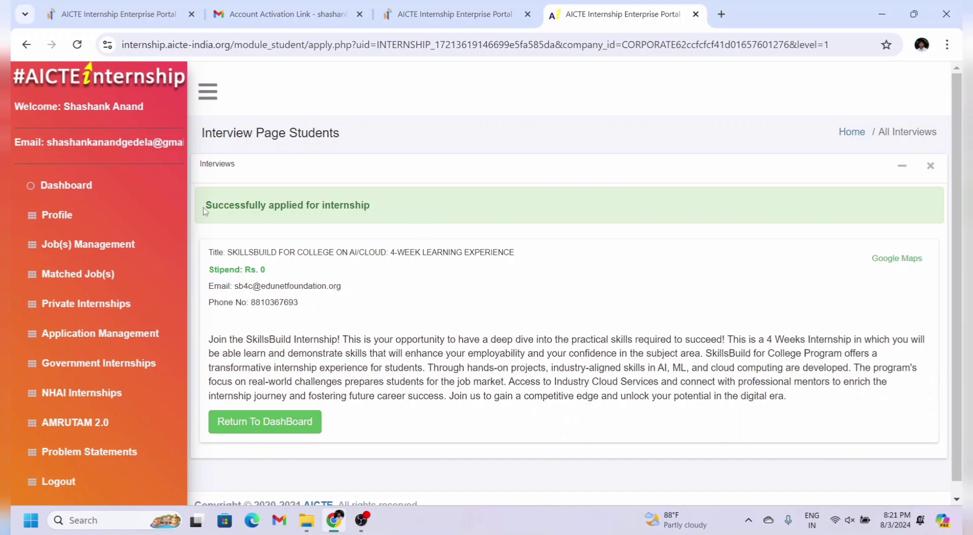
pyautogui.moveTo(202, 207); pyautogui.dragTo(408, 190)
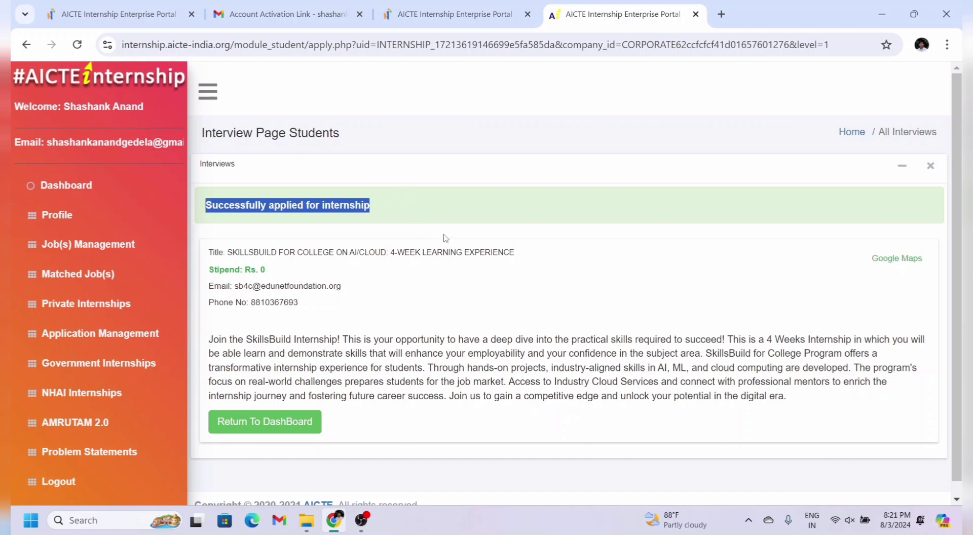
pyautogui.click(563, 308)
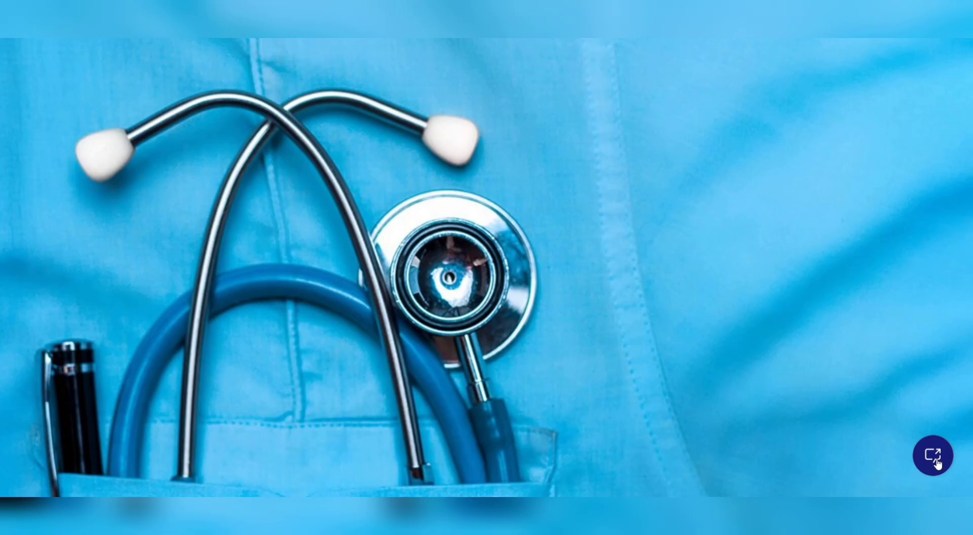
# Step: Book a first-visit Emergency Medicine appointment in Hyderabad with a chosen doctor for the next available slot
pyautogui.click(934, 459)
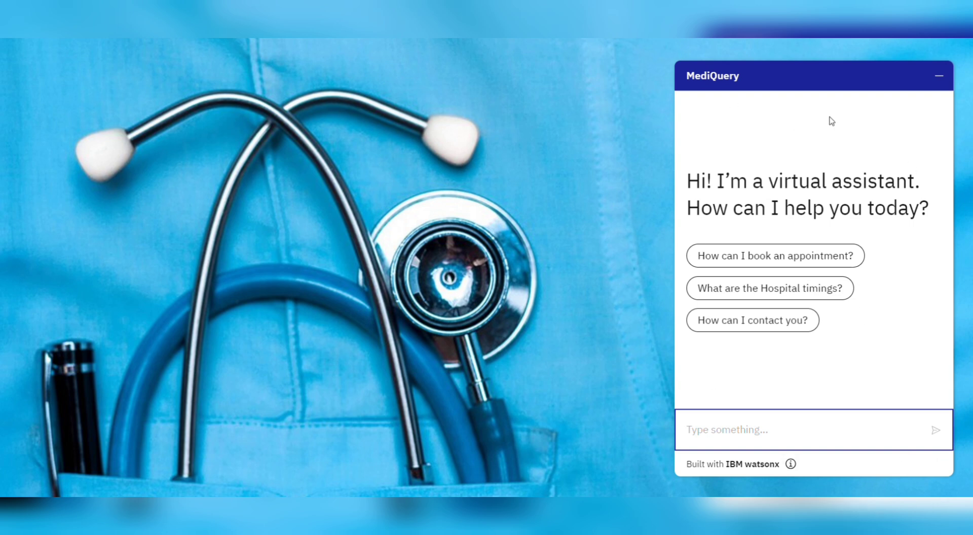
pyautogui.click(800, 254)
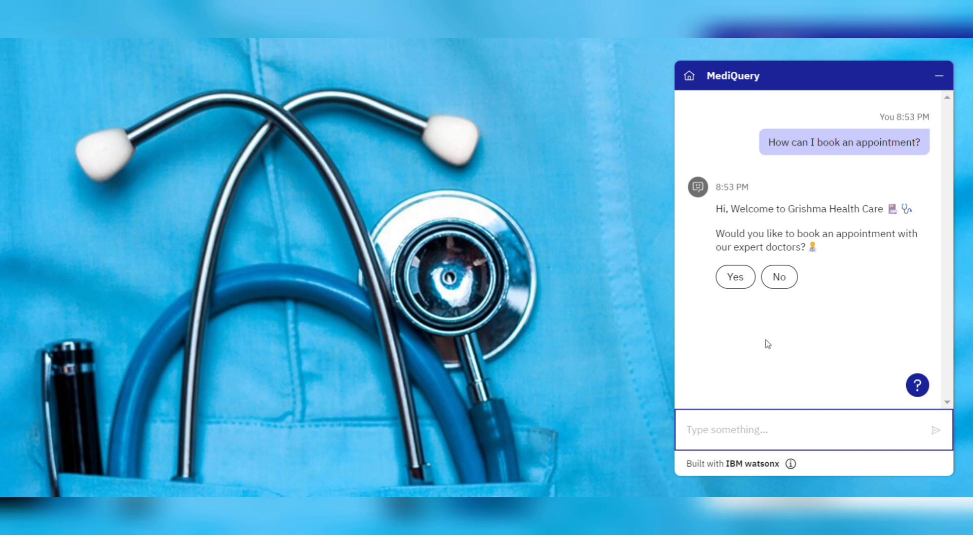
pyautogui.click(727, 278)
pyautogui.click(769, 332)
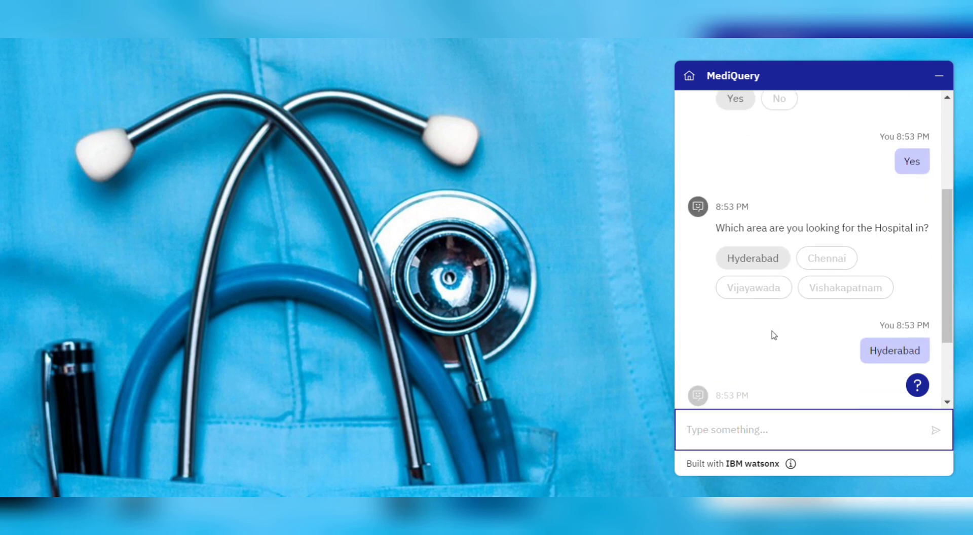
pyautogui.click(766, 352)
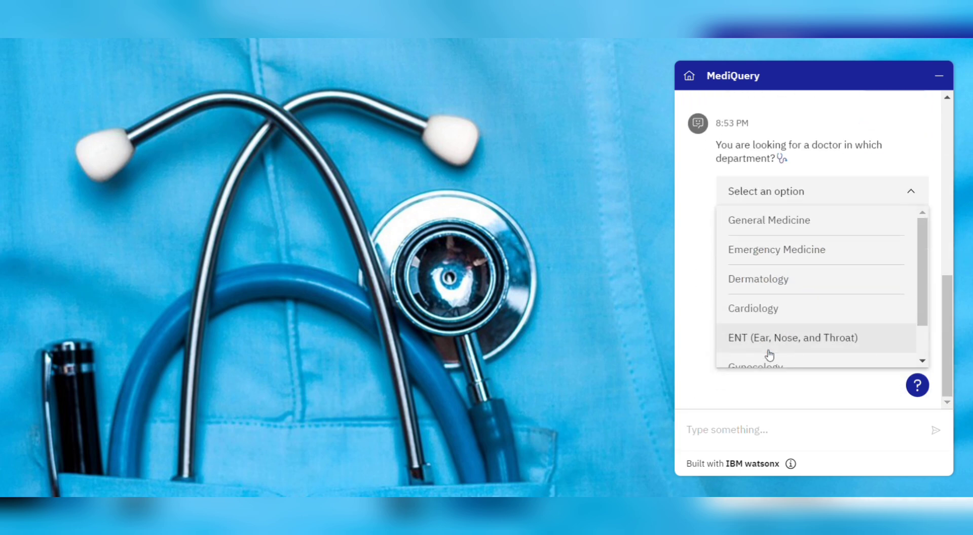
pyautogui.click(778, 251)
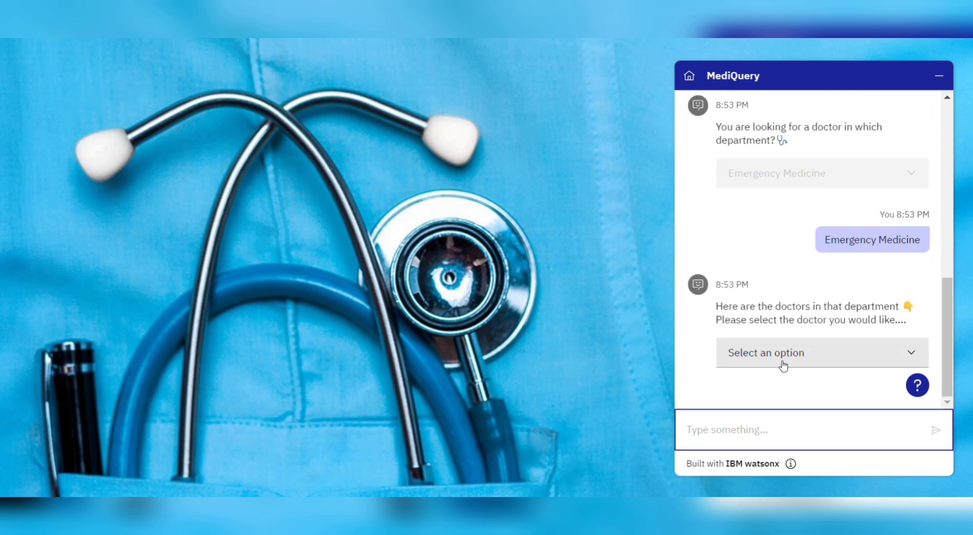
pyautogui.click(783, 352)
pyautogui.click(767, 280)
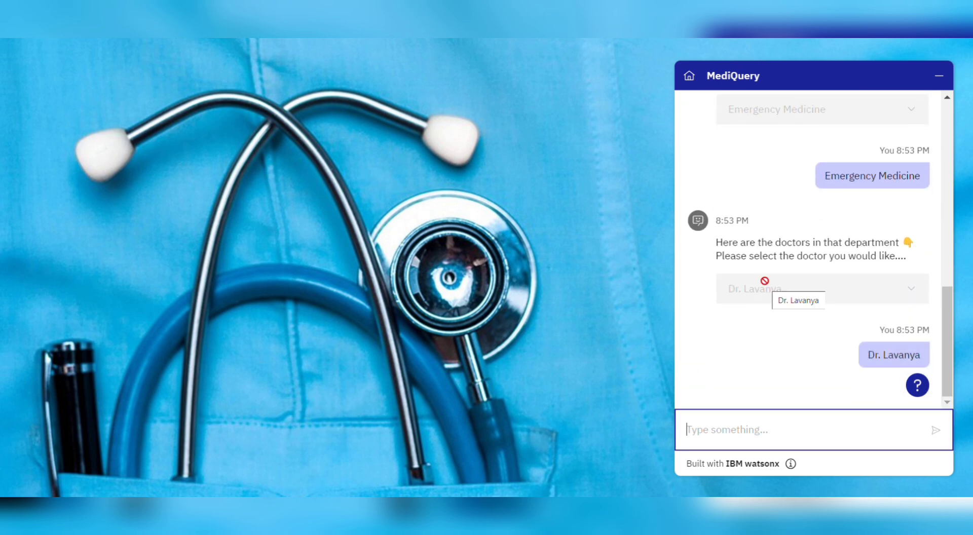
pyautogui.click(754, 356)
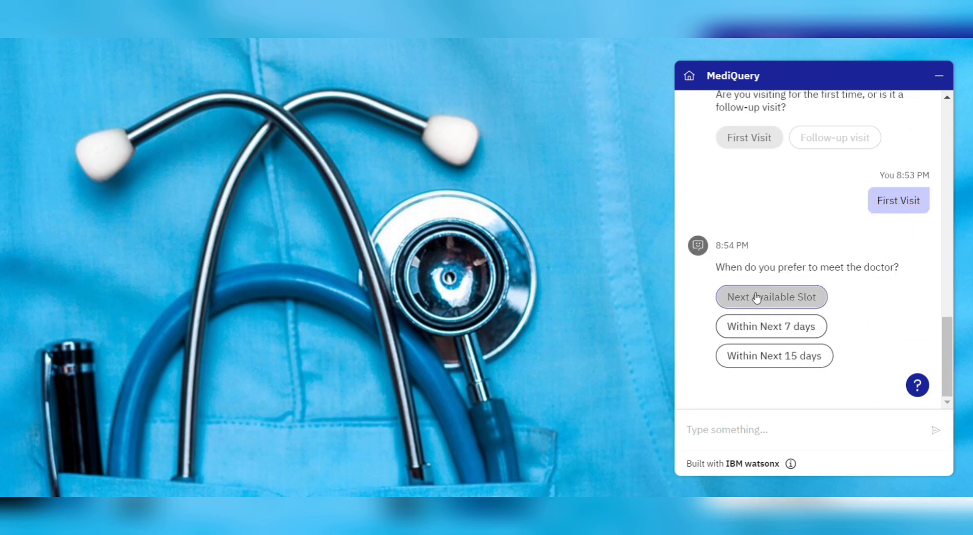
pyautogui.click(756, 295)
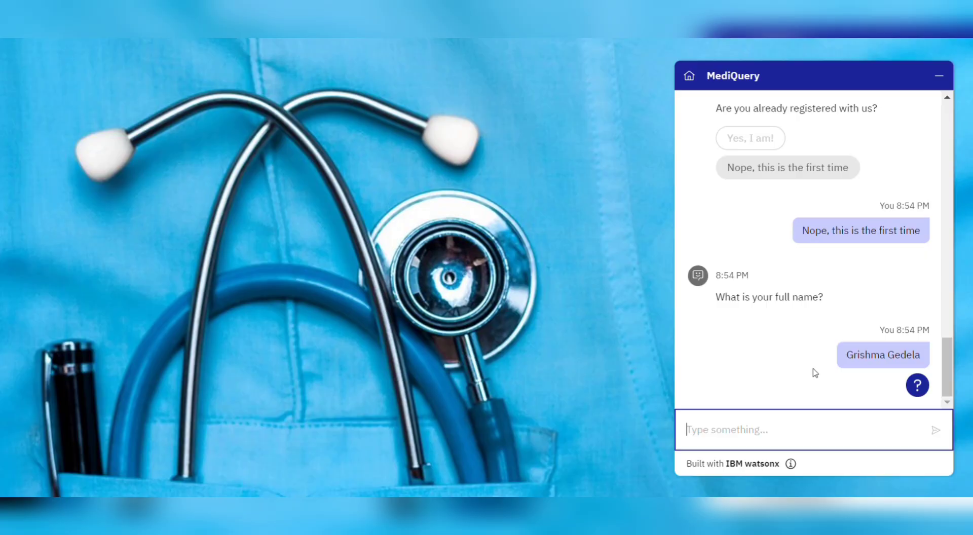
# Step: Register as a new patient: gender Female, date of birth the 14th, mobile number and e-mail address
pyautogui.click(747, 330)
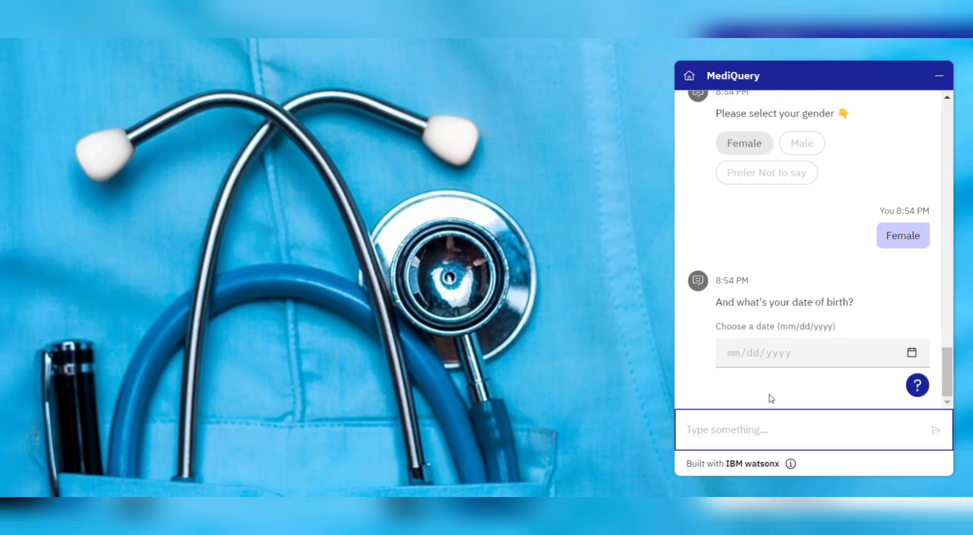
pyautogui.click(773, 364)
pyautogui.click(821, 259)
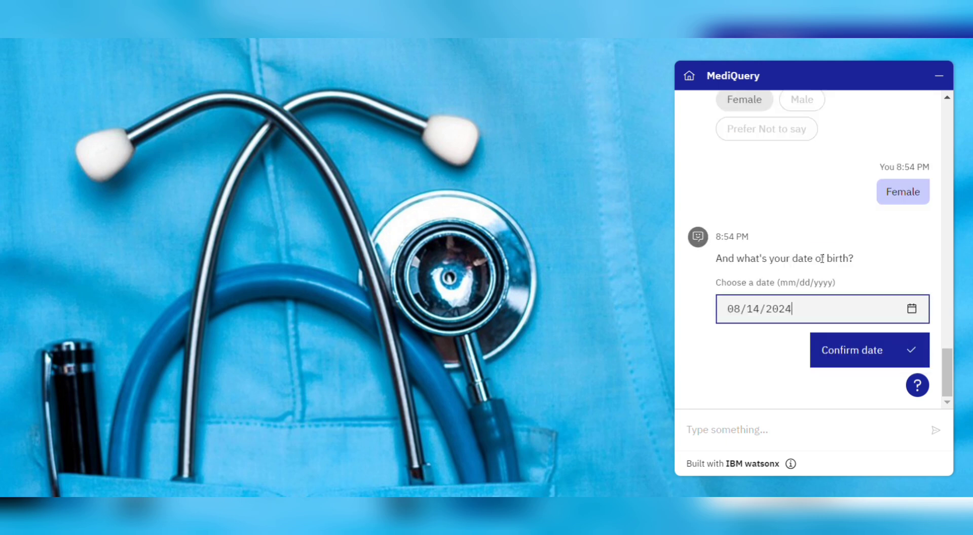
pyautogui.click(840, 365)
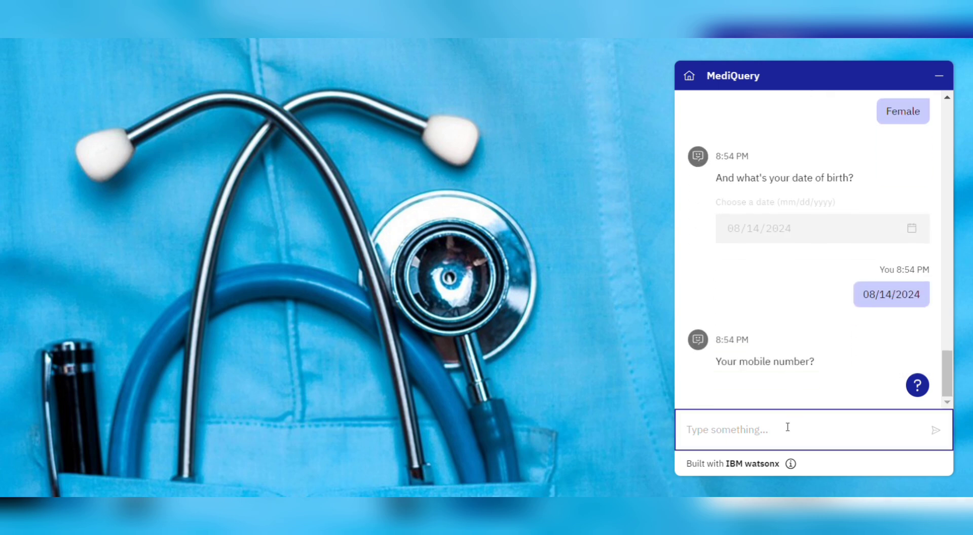
pyautogui.write('1234567890')
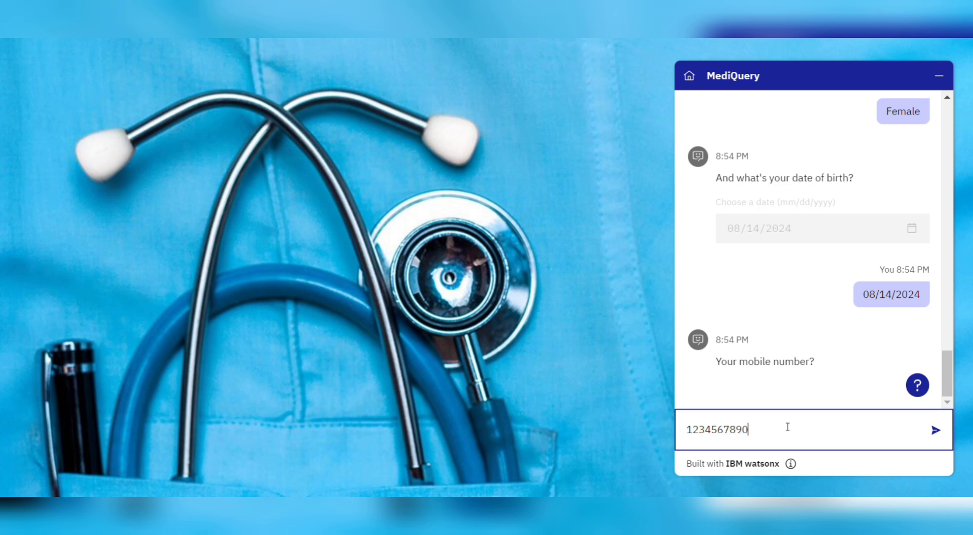
pyautogui.click(936, 430)
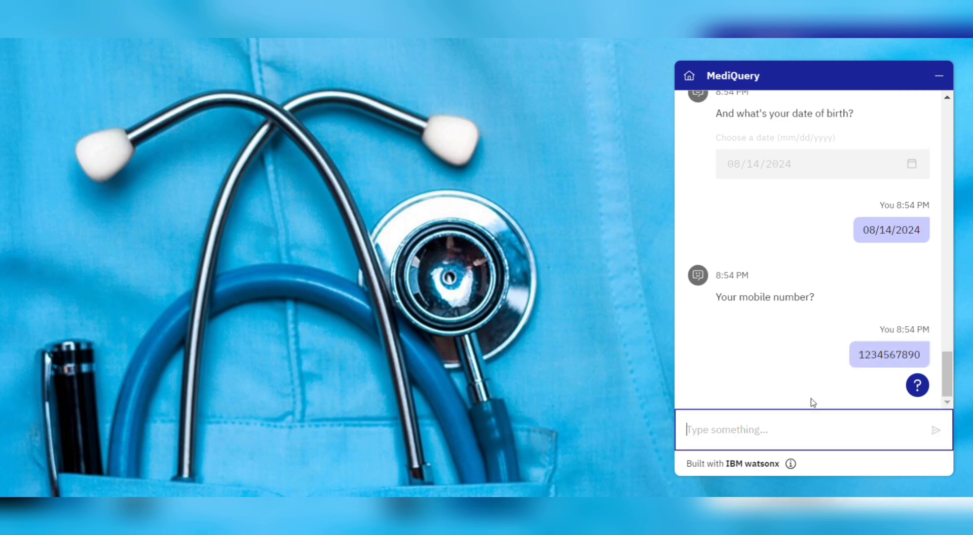
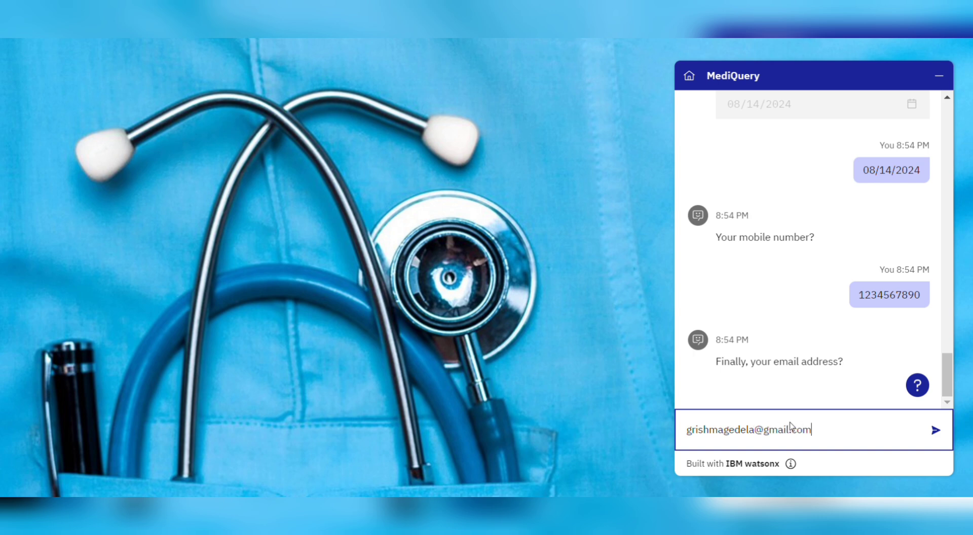
pyautogui.press('Return')
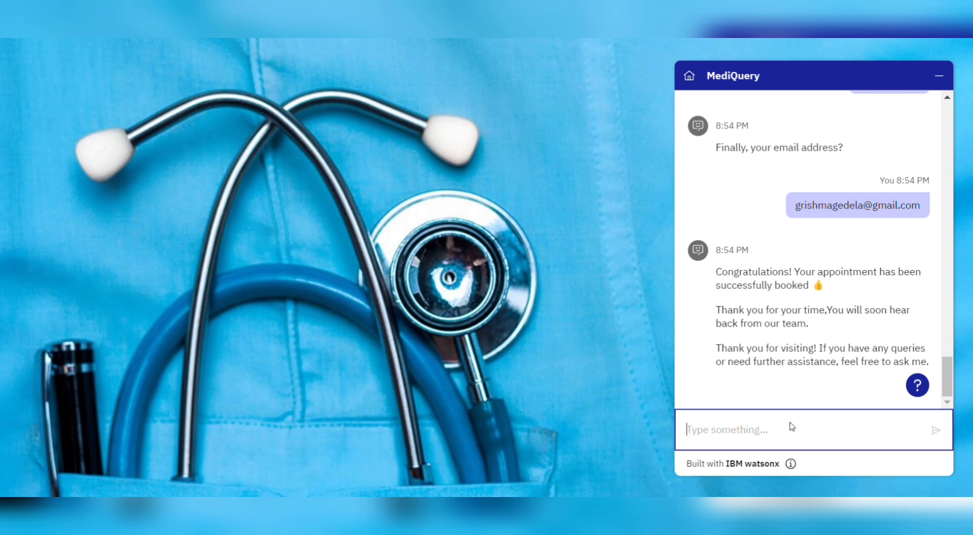
# Step: Ask MediQuery 'How can I contact you' and 'who are you?', then start 'Is your hospital clean'
pyautogui.write('How can I contact you')
pyautogui.press('Return')
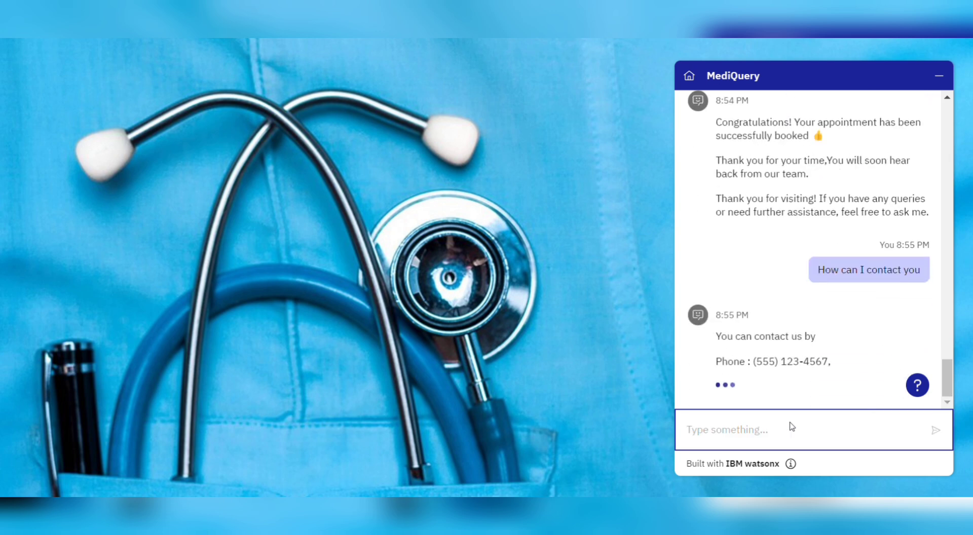
pyautogui.write('who are you?')
pyautogui.press('Return')
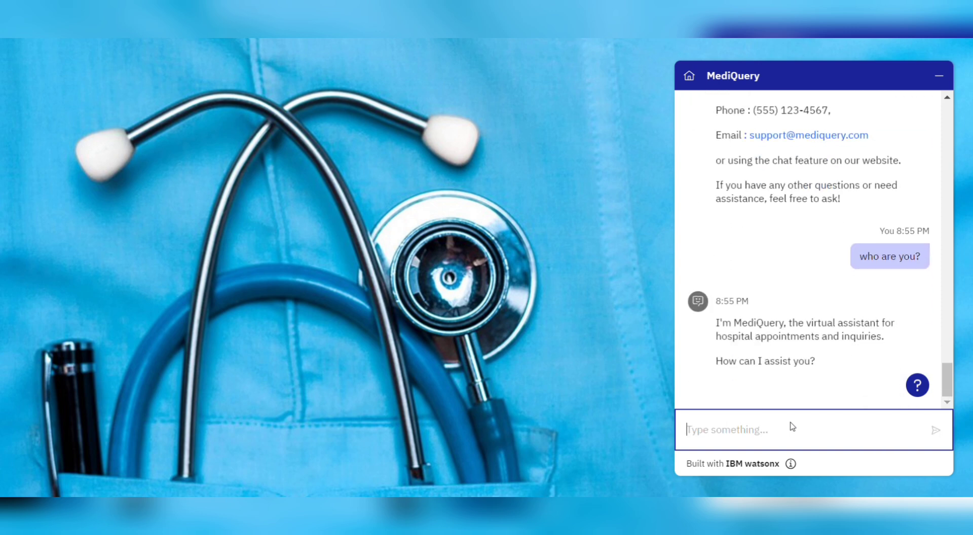
pyautogui.write('Is your hospital clean')
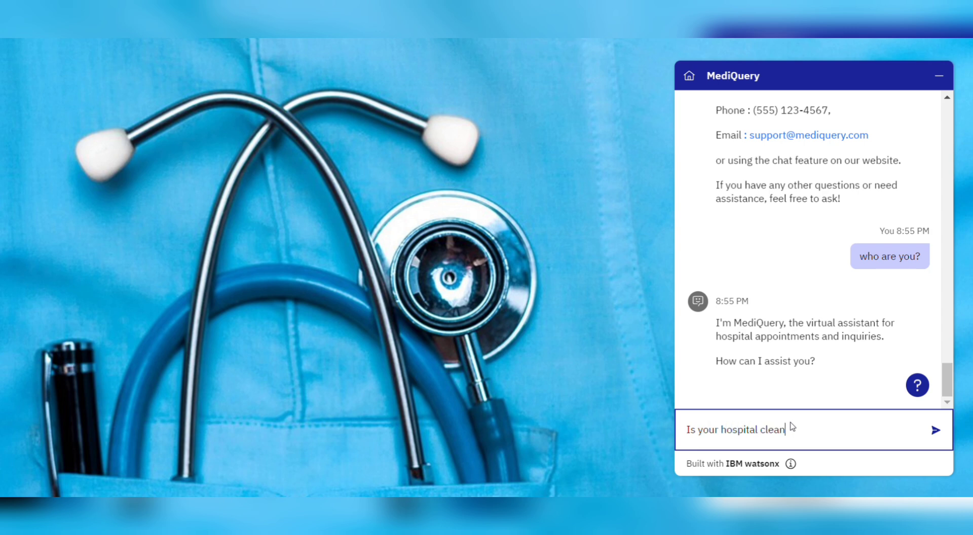